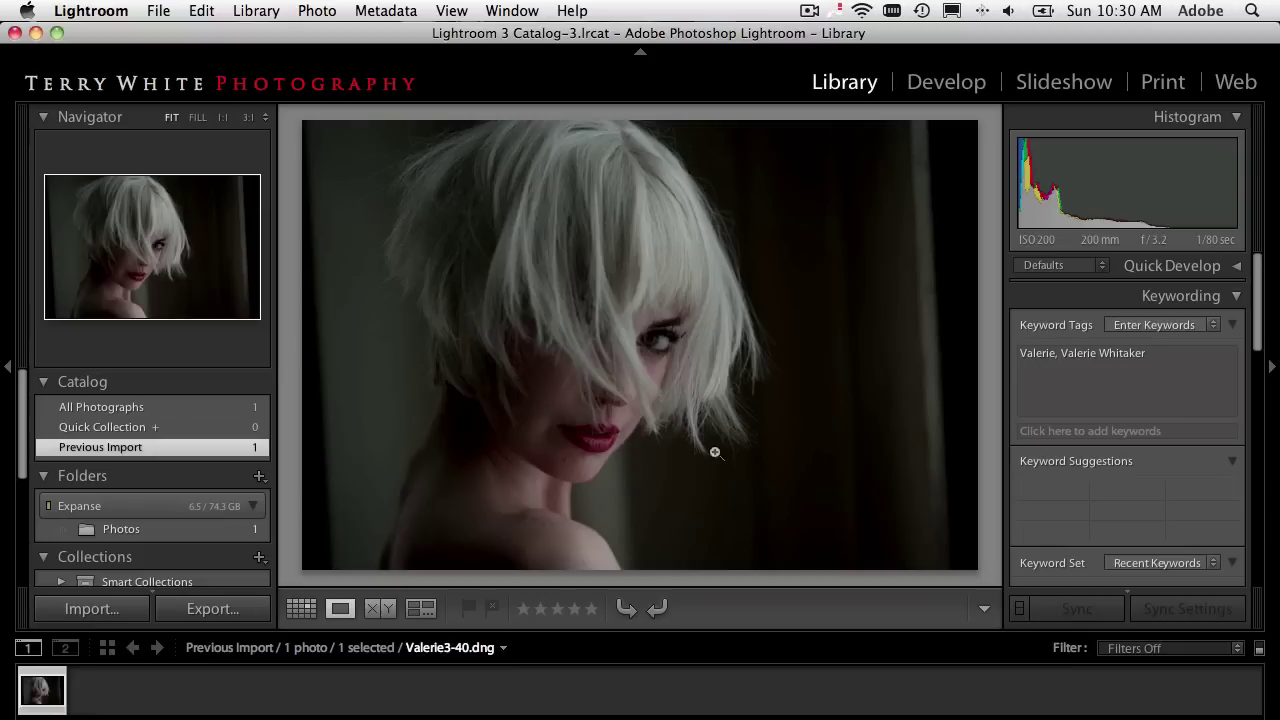
In the Develop module, try sampling a neutral white balance from the pale wall and from the curtain edge.
{"action": "left_click", "coordinate": [940, 92]}
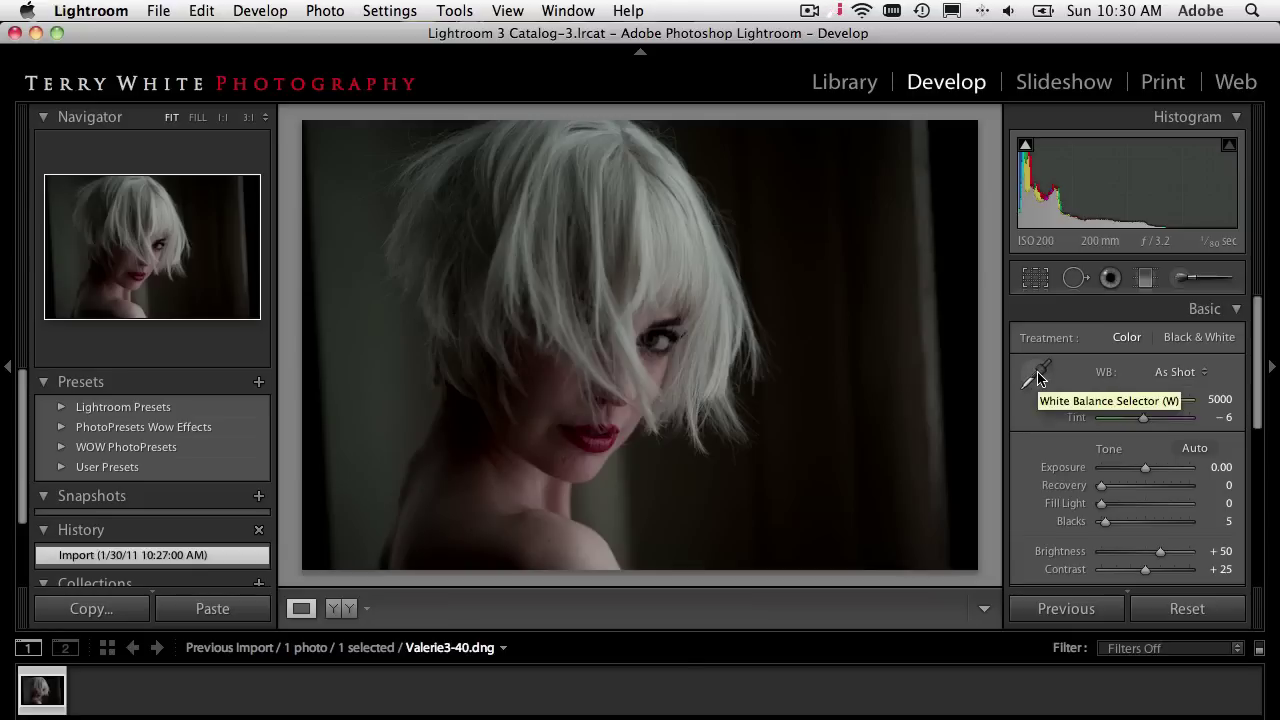
{"action": "mouse_move", "coordinate": [1024, 148]}
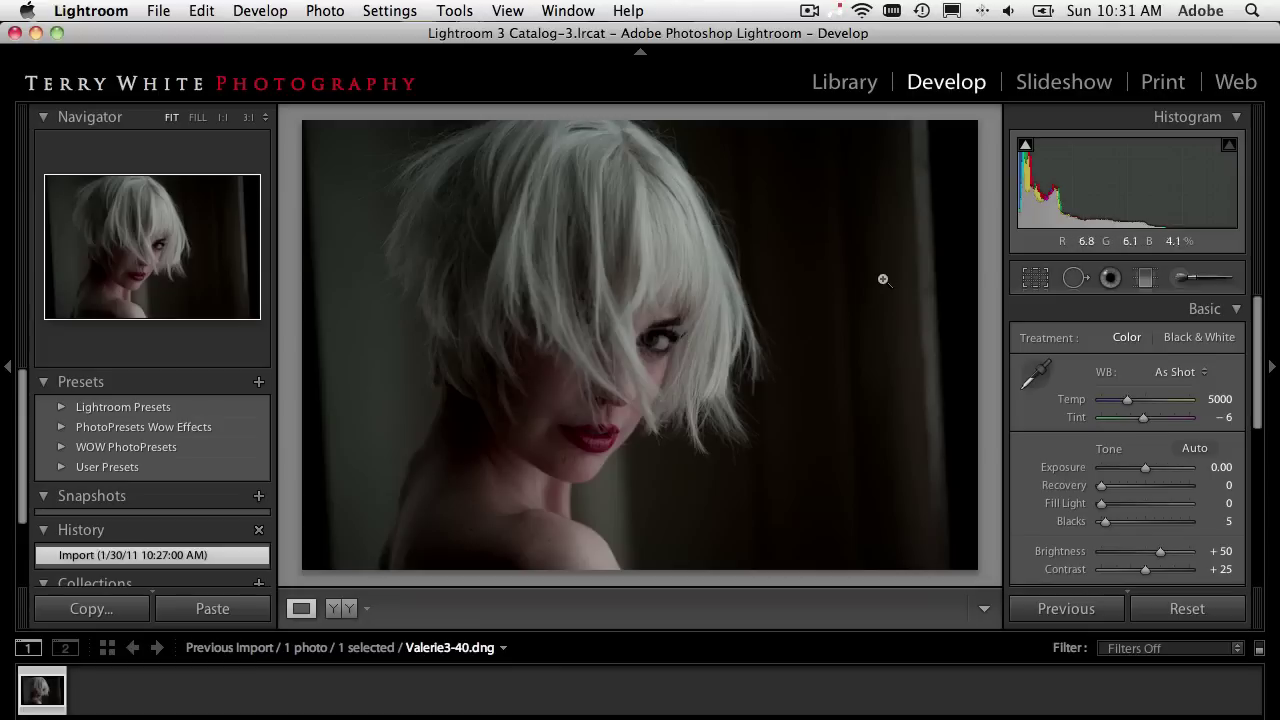
{"action": "left_click", "coordinate": [1036, 373]}
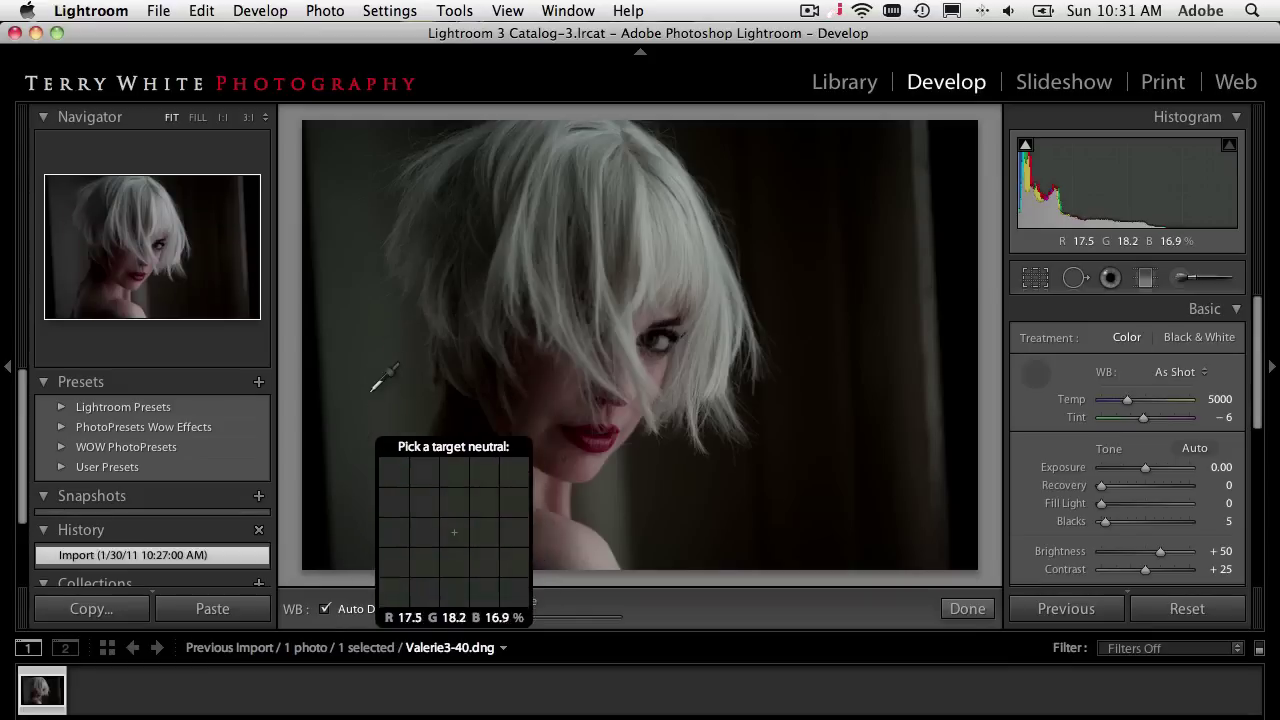
{"action": "left_click", "coordinate": [378, 457]}
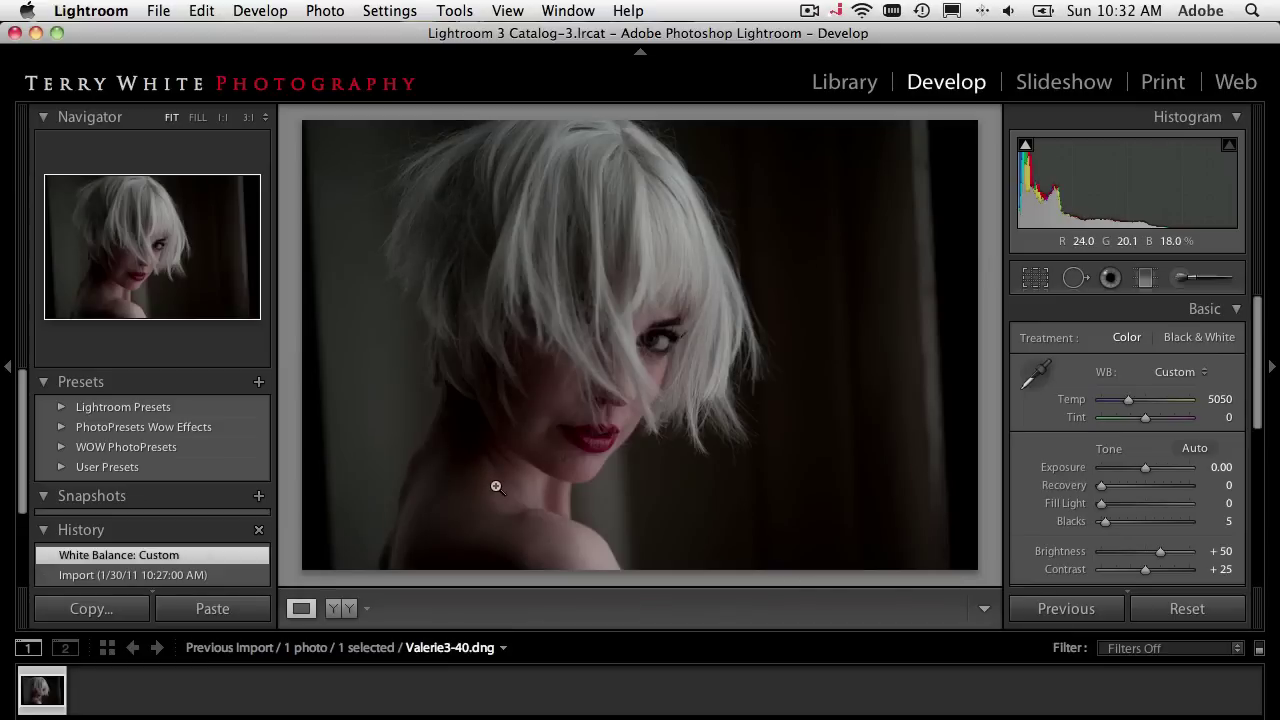
{"action": "left_click", "coordinate": [1025, 387]}
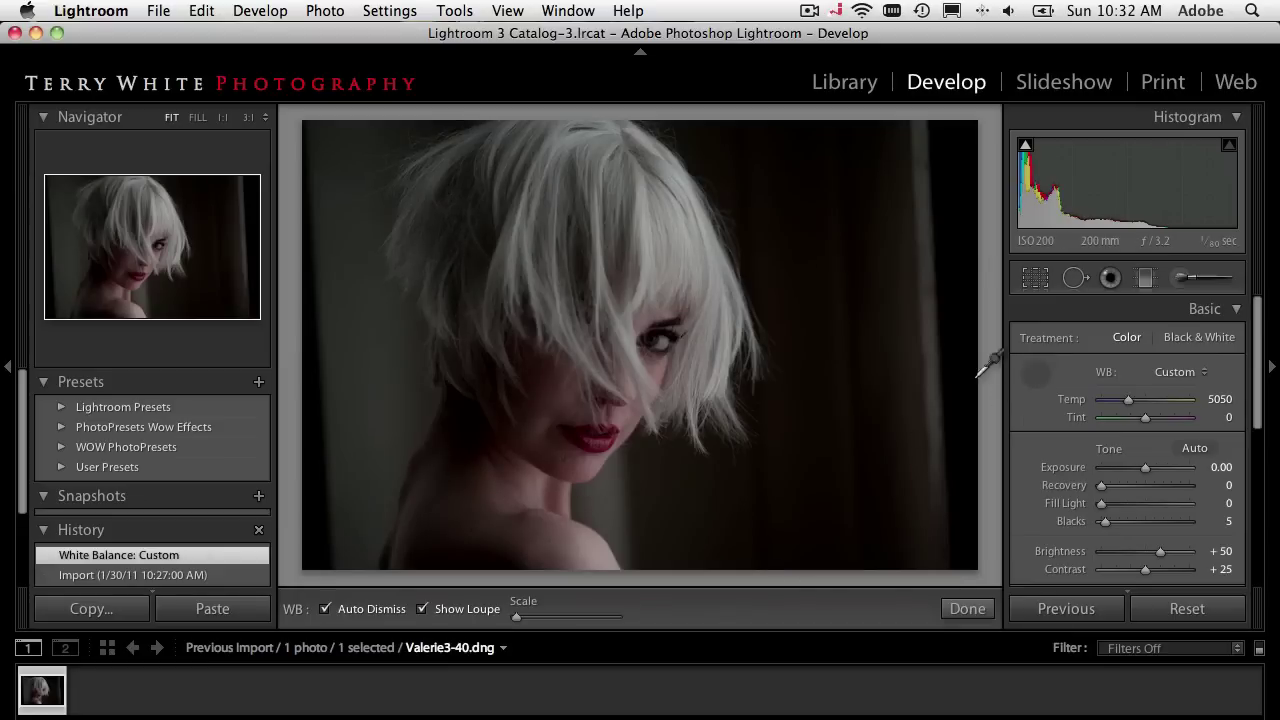
{"action": "left_click", "coordinate": [929, 417]}
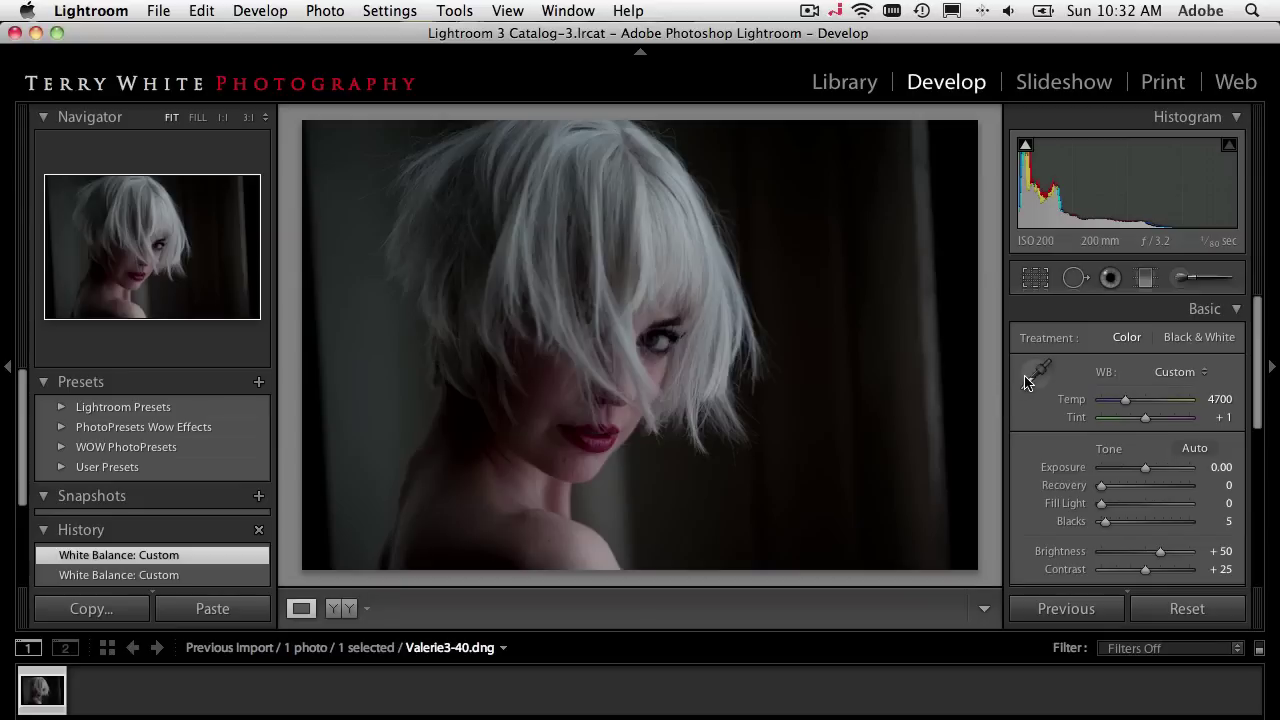
Undo both white balance samples and the switch to the Develop module.
{"action": "key", "text": "super+z"}
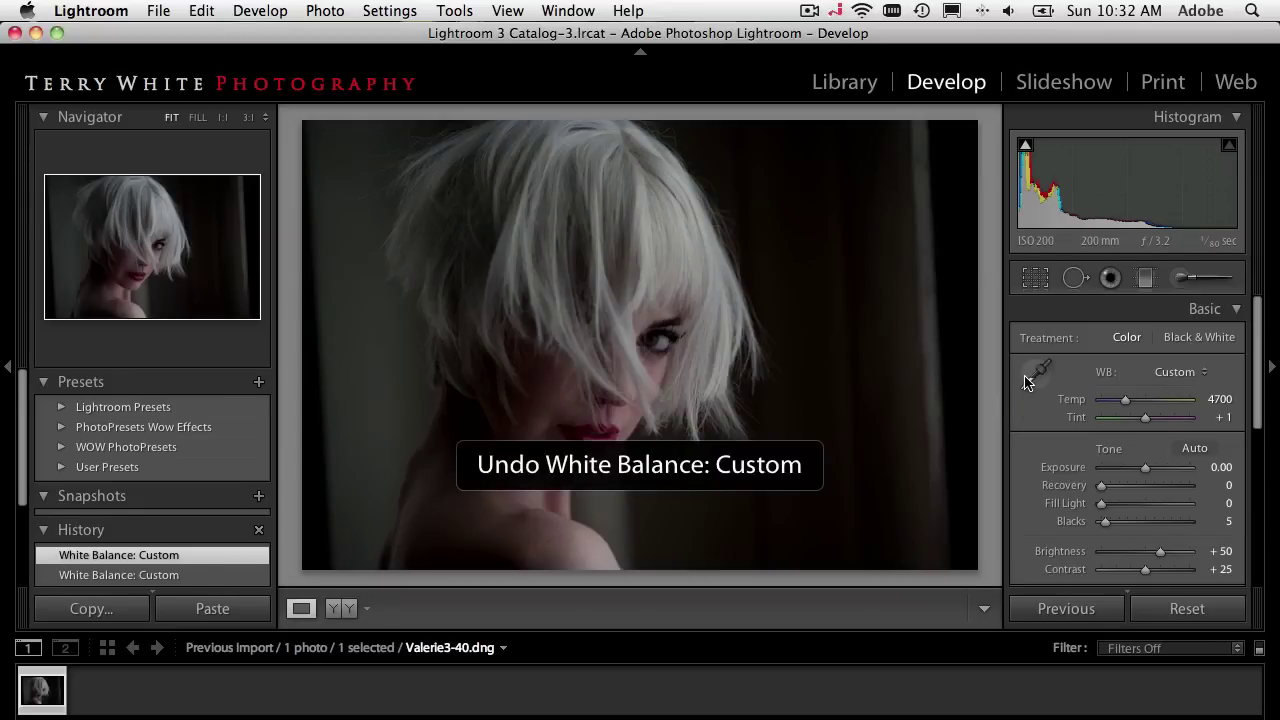
{"action": "key", "text": "super+z"}
{"action": "key", "text": "super+z"}
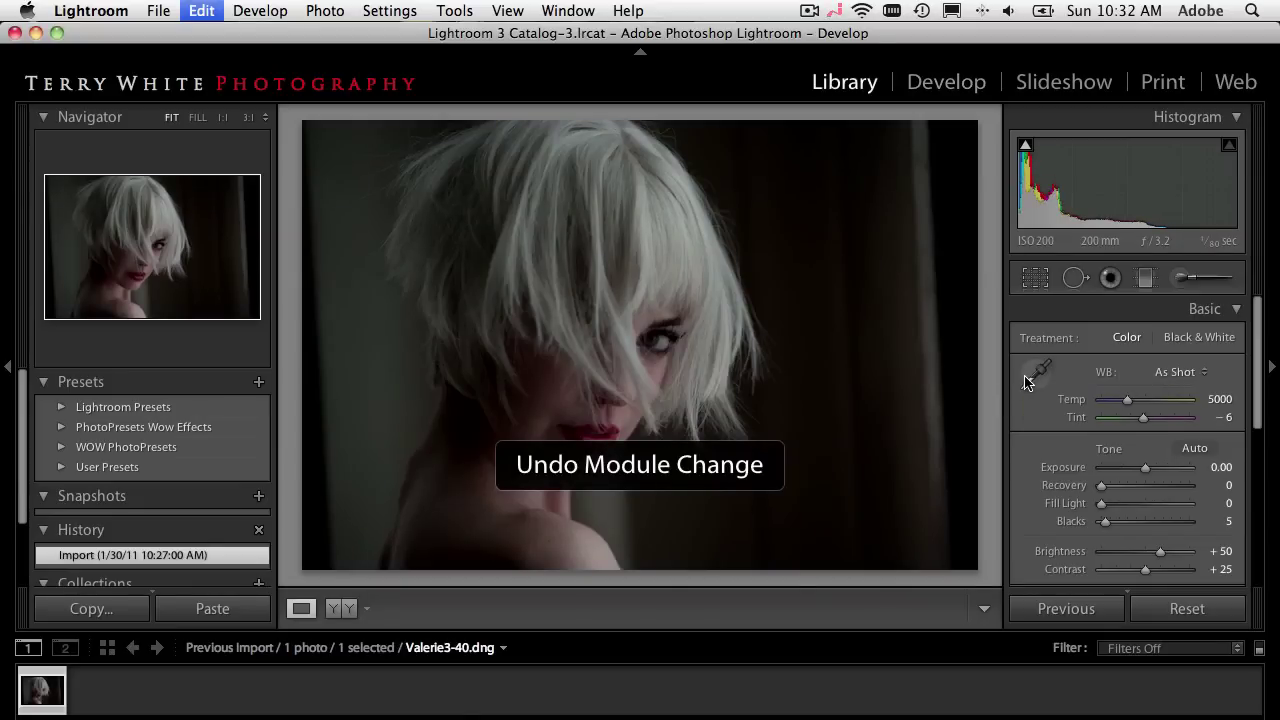
{"action": "key", "text": "super+z"}
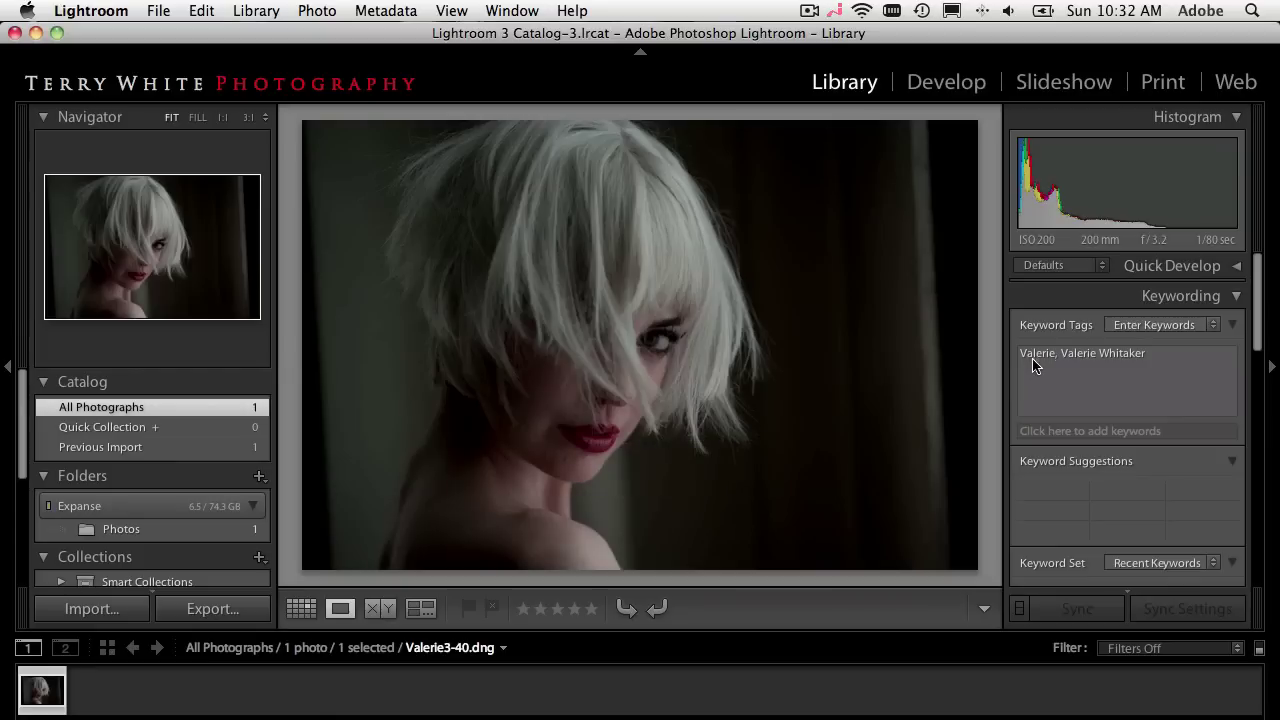
Reopen the portrait in Develop and set its white balance by sampling a neutral on the curtain edge.
{"action": "key", "text": "d"}
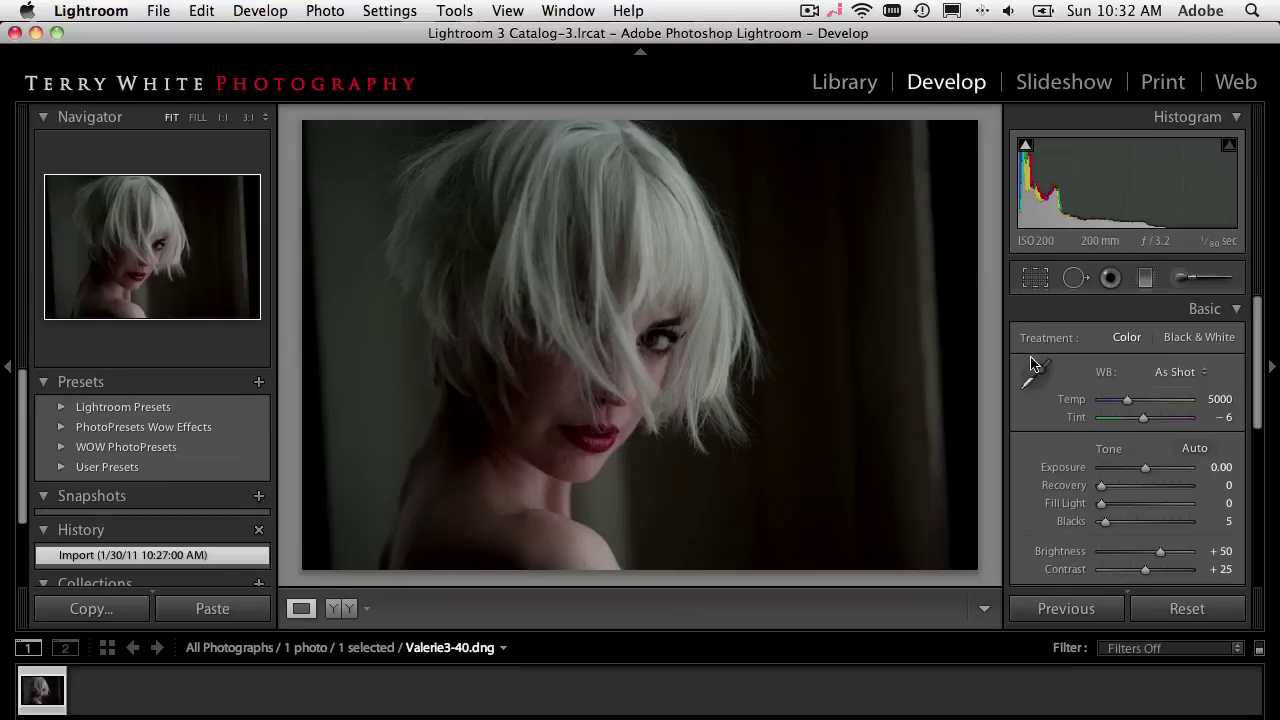
{"action": "left_click", "coordinate": [1034, 372]}
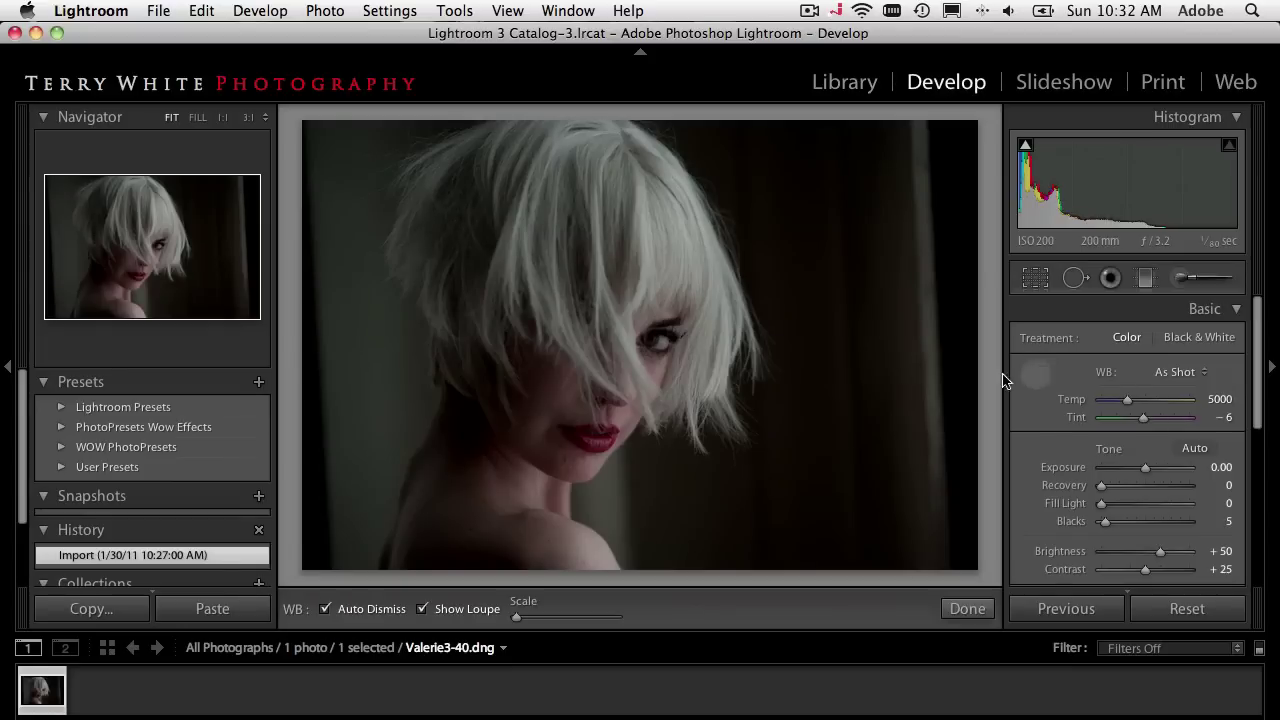
{"action": "left_click", "coordinate": [936, 406]}
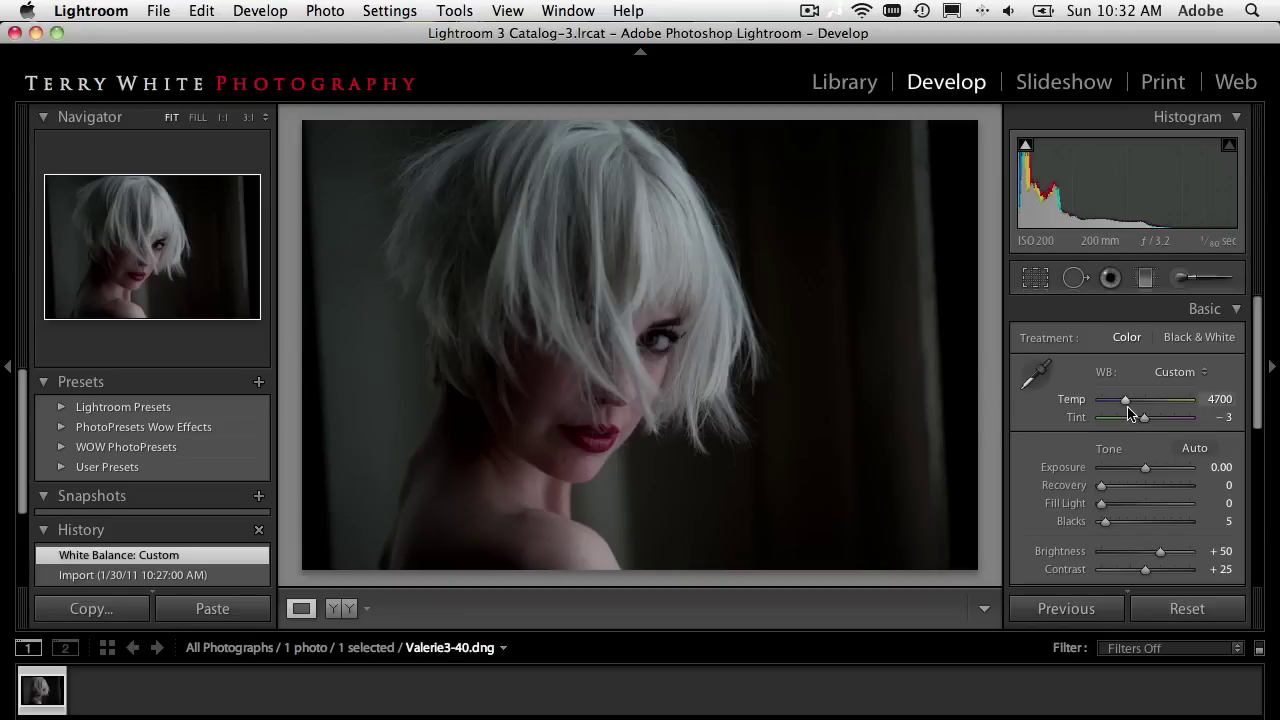
Warm the portrait by raising the white balance temperature to 5977.
{"action": "key", "text": "alt"}
{"action": "mouse_move", "coordinate": [1126, 408]}
{"action": "left_mouse_down"}
{"action": "mouse_move", "coordinate": [1175, 400]}
{"action": "mouse_move", "coordinate": [1102, 400]}
{"action": "mouse_move", "coordinate": [1140, 405]}
{"action": "left_mouse_up"}
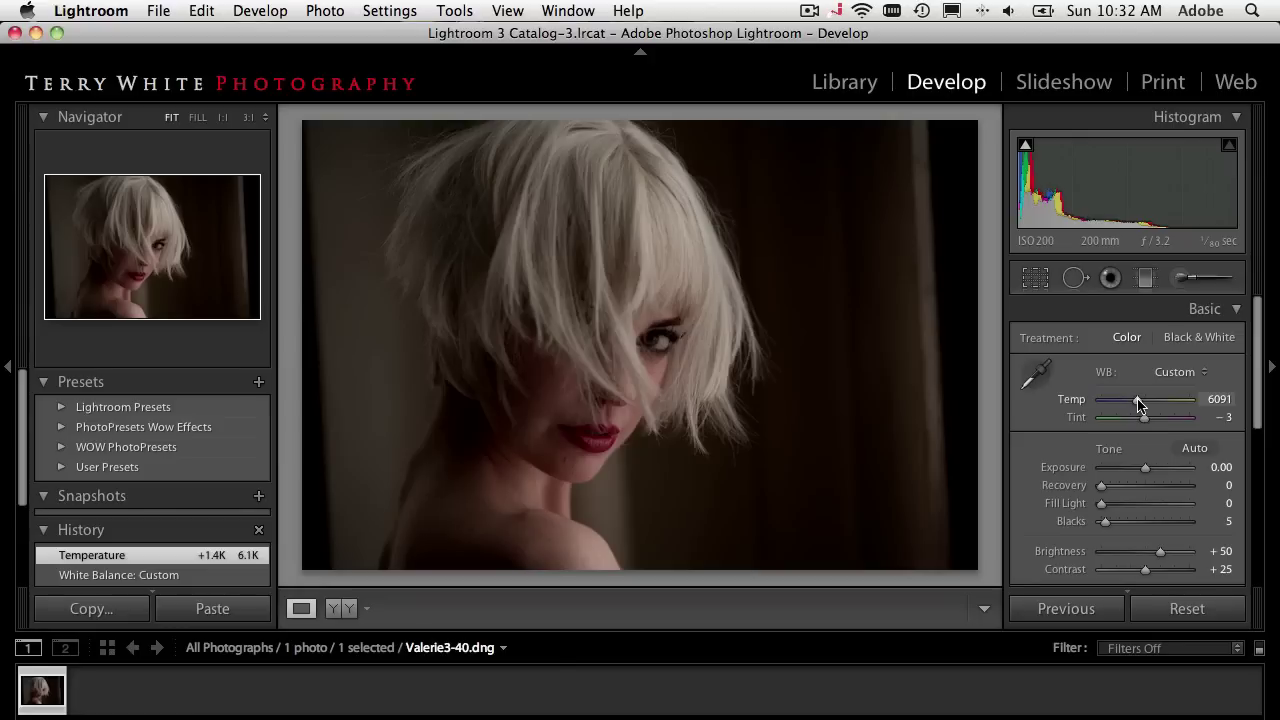
{"action": "left_click_drag", "start_coordinate": [1138, 404], "coordinate": [1137, 404]}
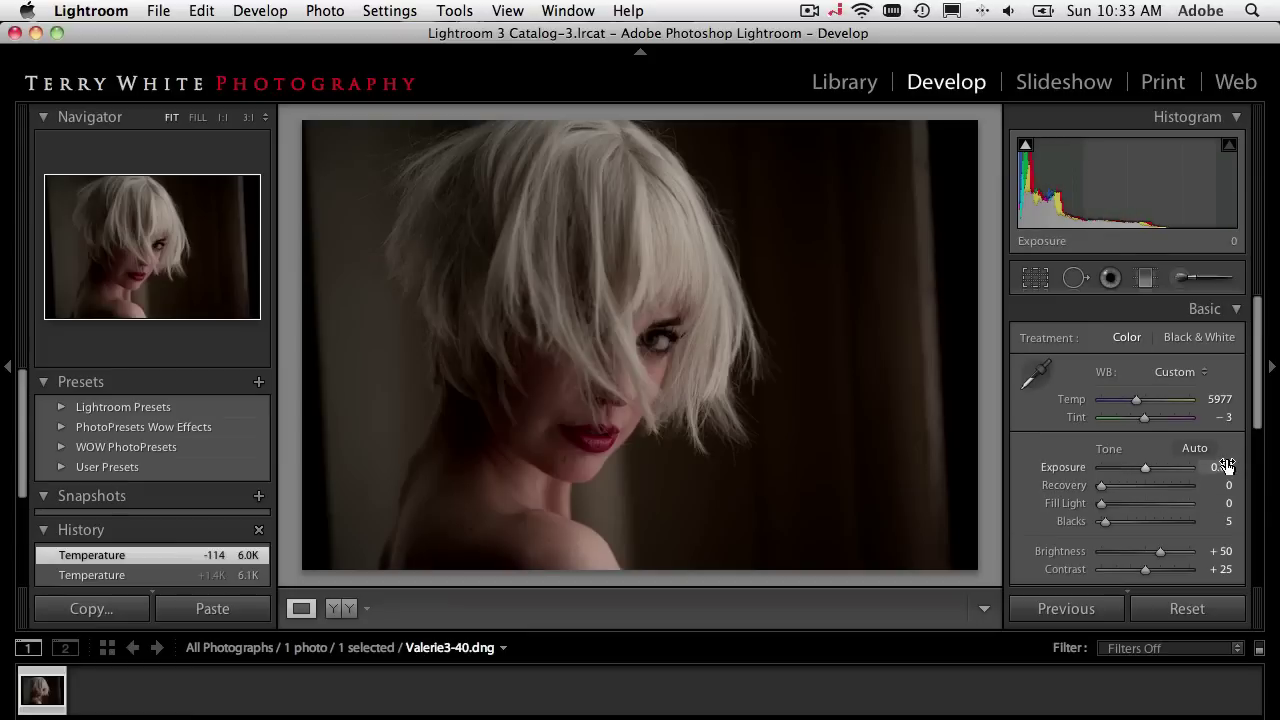
Brighten the portrait by setting Exposure to +0.55 and Fill Light to 19.
{"action": "left_click_drag", "start_coordinate": [1257, 420], "coordinate": [1257, 430]}
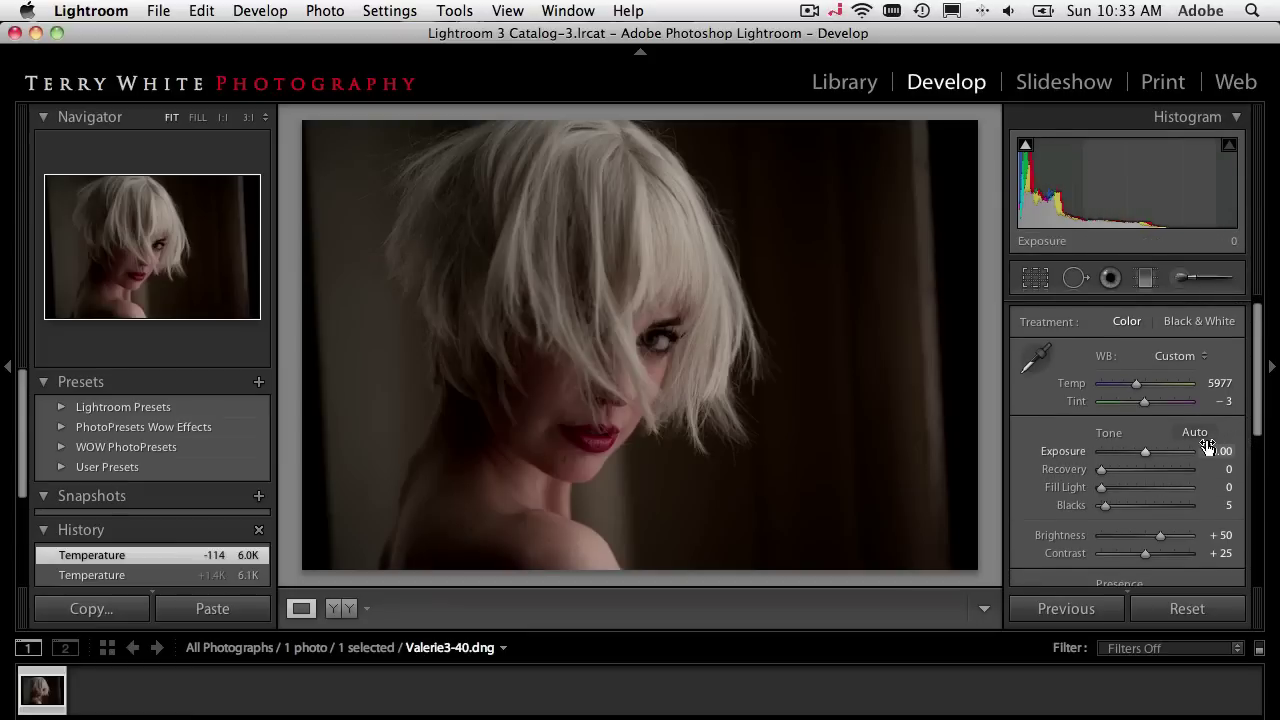
{"action": "left_click_drag", "start_coordinate": [1147, 458], "coordinate": [1154, 460]}
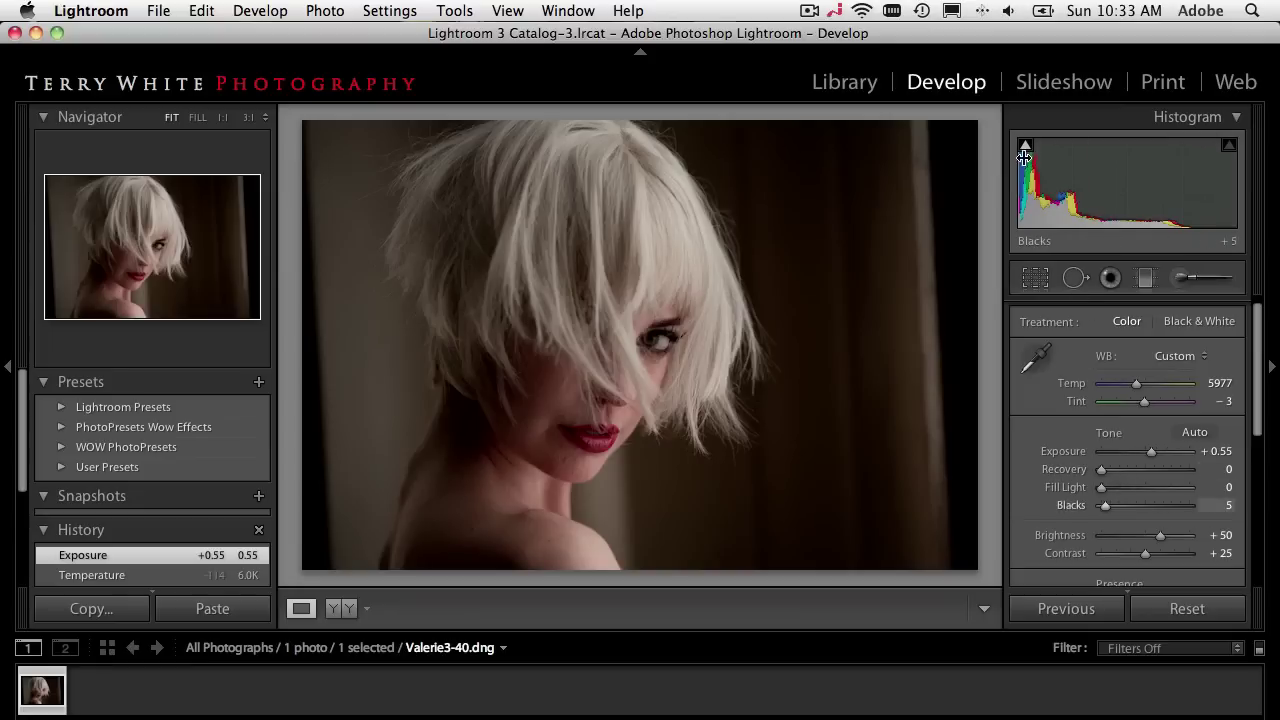
{"action": "mouse_move", "coordinate": [1025, 150]}
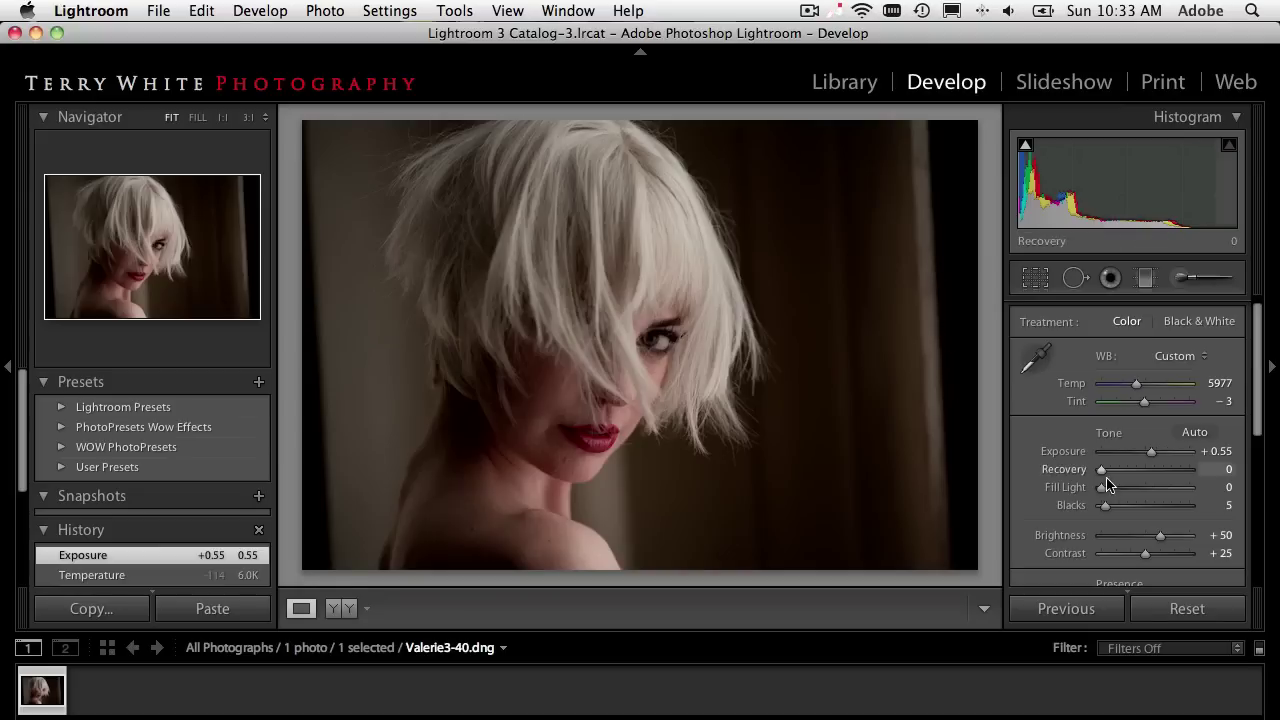
{"action": "left_click_drag", "start_coordinate": [1102, 488], "coordinate": [1117, 494]}
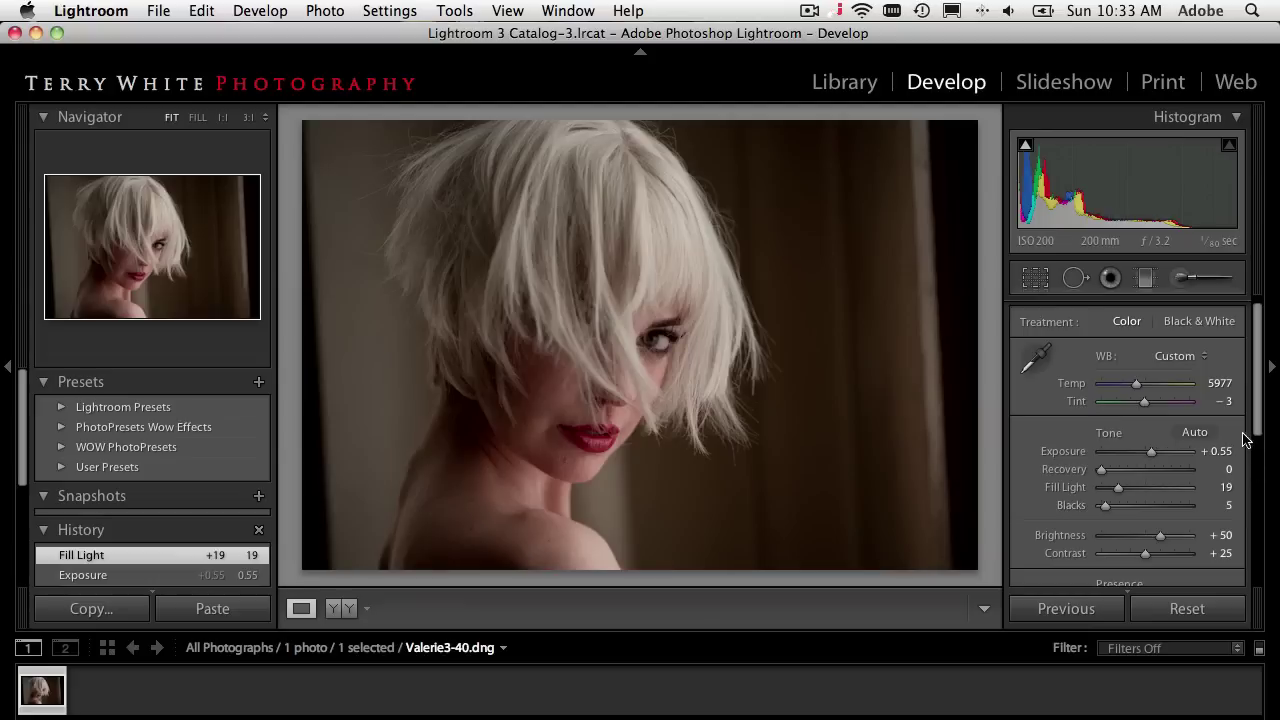
Set the portrait's Clarity to +23, judging the effect on the hair and eye at 1:1.
{"action": "left_click_drag", "start_coordinate": [1256, 424], "coordinate": [1261, 485]}
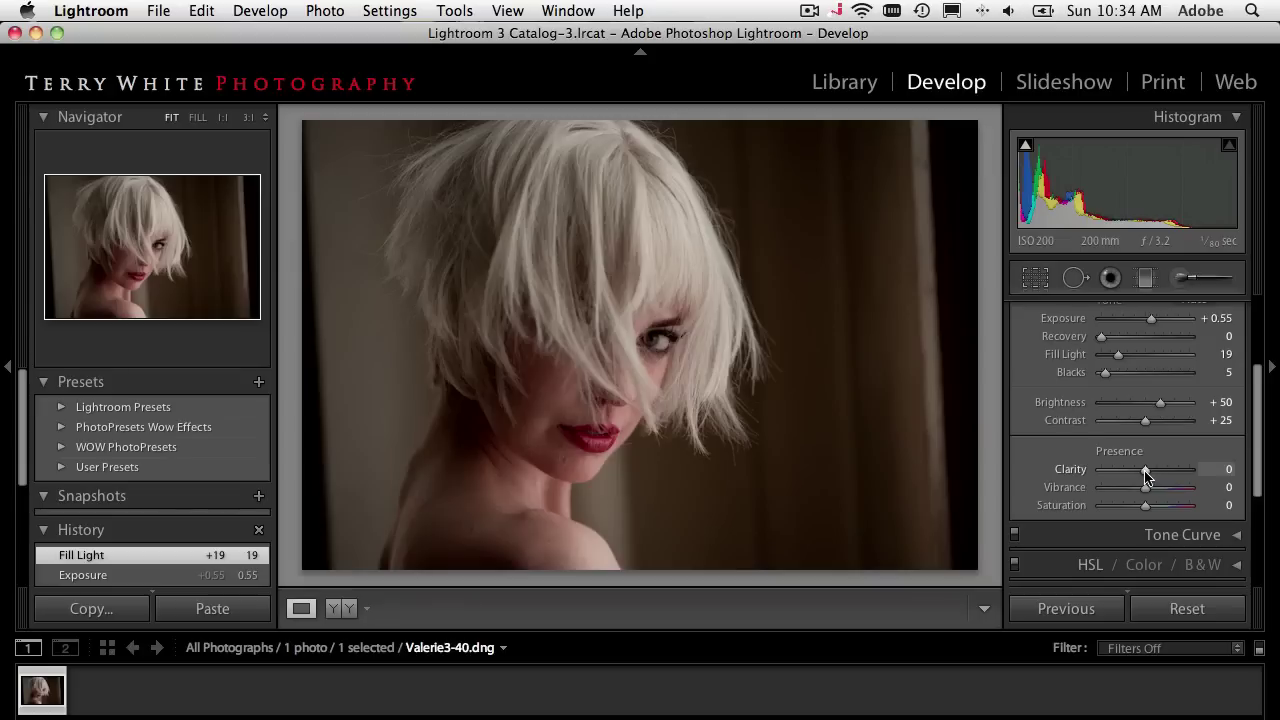
{"action": "mouse_move", "coordinate": [1146, 474]}
{"action": "left_mouse_down"}
{"action": "mouse_move", "coordinate": [1222, 474]}
{"action": "mouse_move", "coordinate": [1141, 479]}
{"action": "mouse_move", "coordinate": [1200, 474]}
{"action": "mouse_move", "coordinate": [1169, 474]}
{"action": "left_mouse_up"}
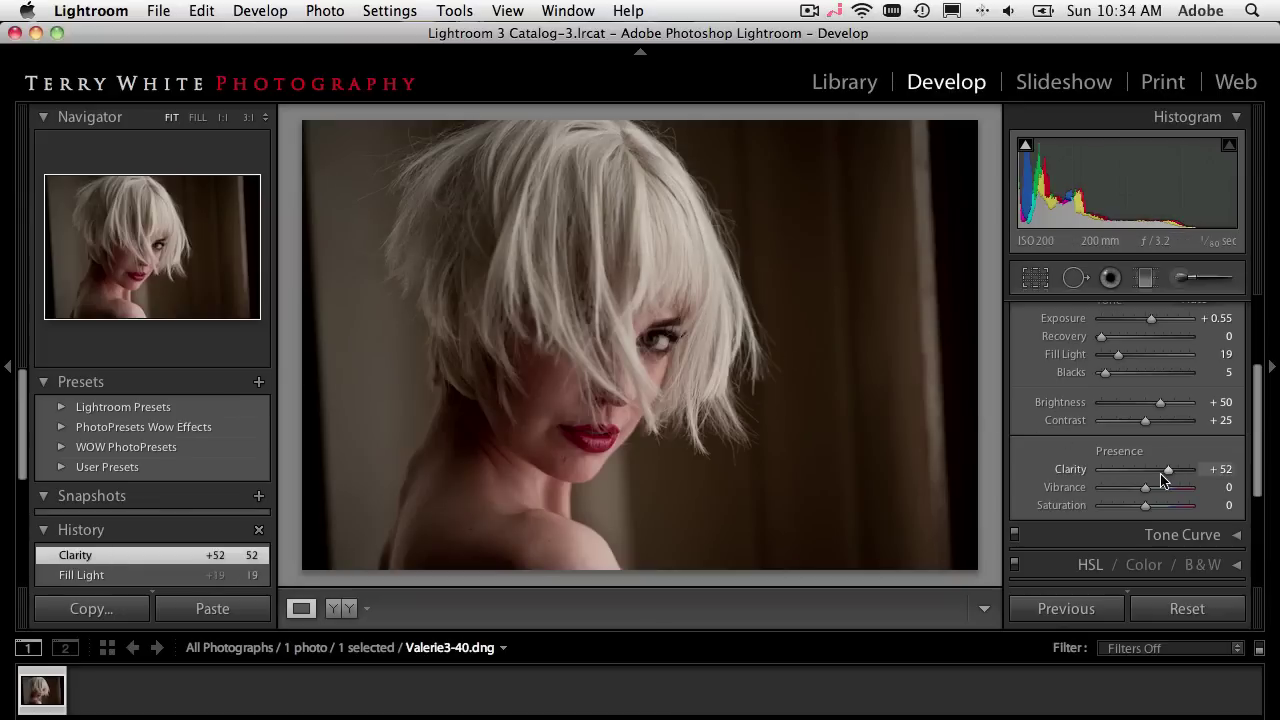
{"action": "left_click", "coordinate": [657, 300]}
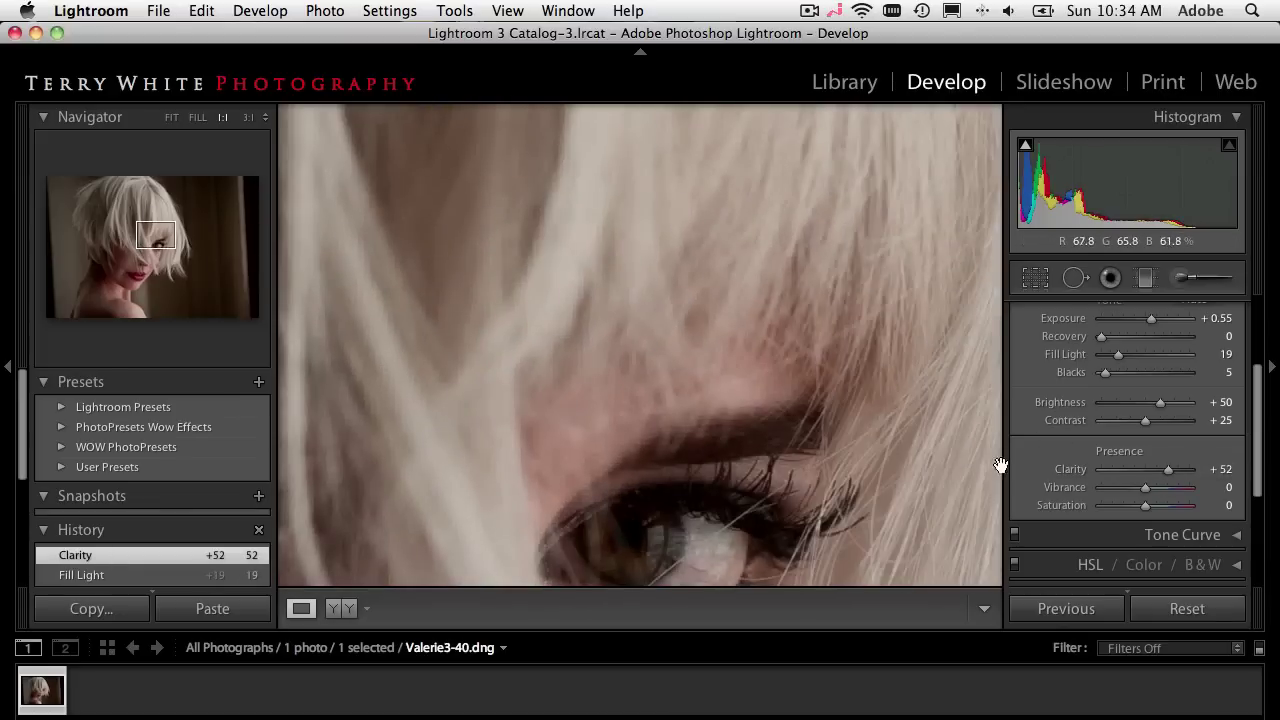
{"action": "mouse_move", "coordinate": [1168, 472]}
{"action": "left_mouse_down"}
{"action": "mouse_move", "coordinate": [1100, 478]}
{"action": "mouse_move", "coordinate": [1220, 483]}
{"action": "mouse_move", "coordinate": [1077, 480]}
{"action": "mouse_move", "coordinate": [1209, 480]}
{"action": "mouse_move", "coordinate": [1156, 480]}
{"action": "left_mouse_up"}
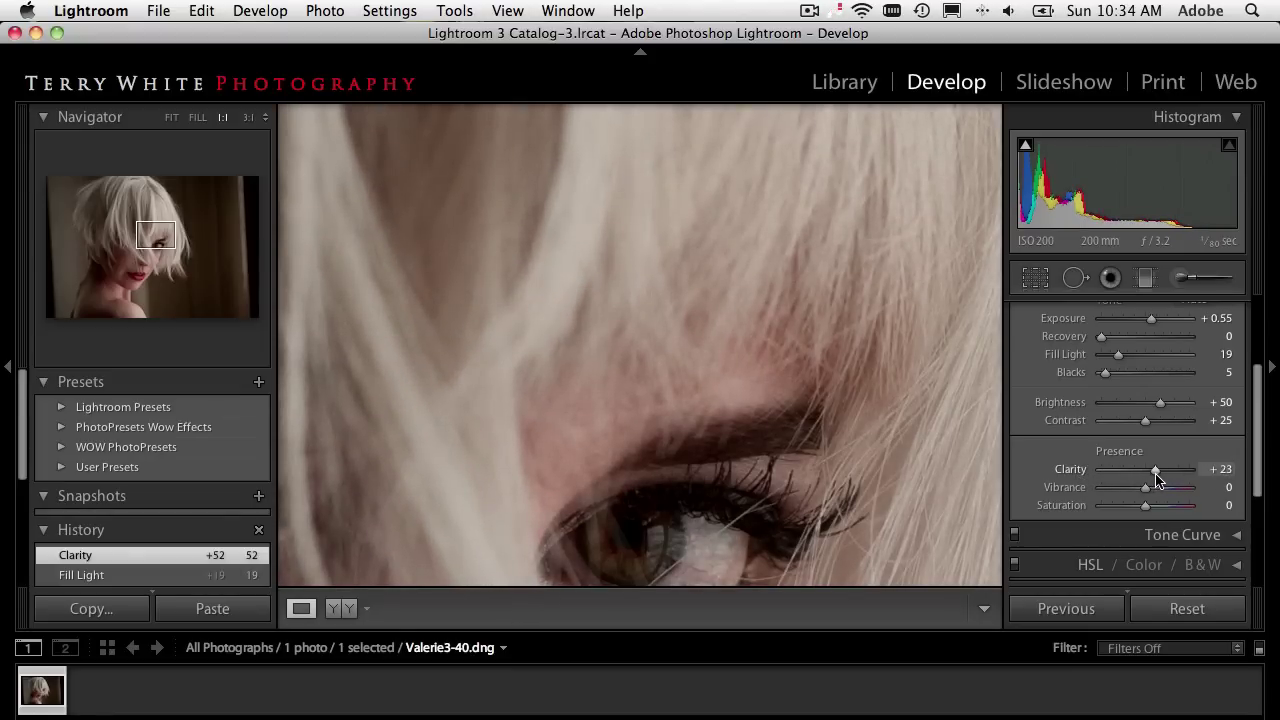
{"action": "left_click", "coordinate": [860, 418]}
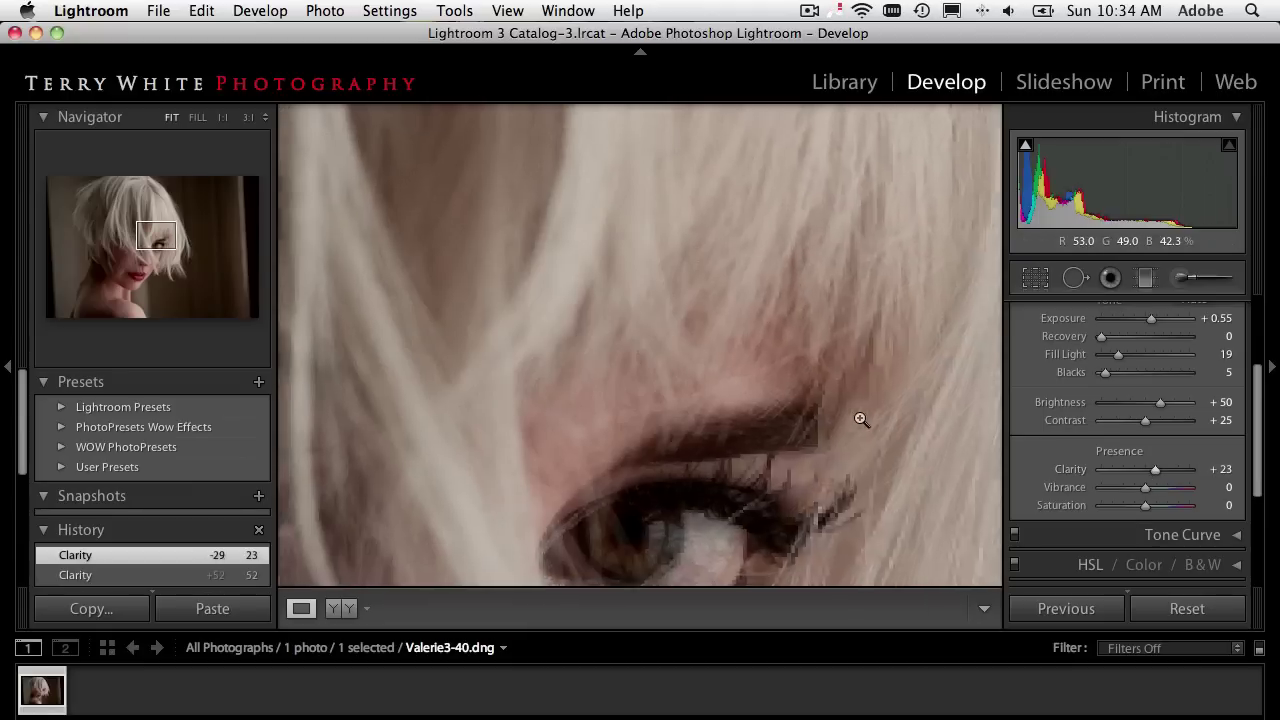
Set Vibrance to +9 while judging the lips at 1:1, and return to the full photo.
{"action": "left_click", "coordinate": [594, 448]}
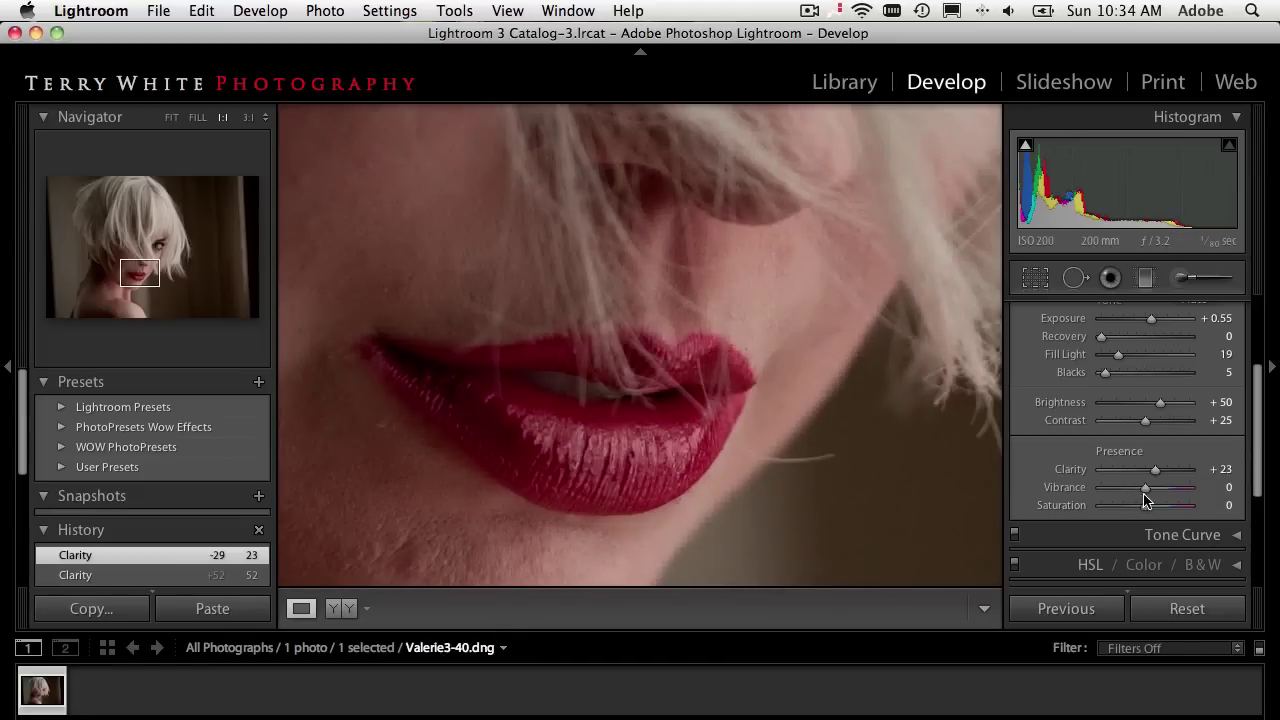
{"action": "mouse_move", "coordinate": [1148, 494]}
{"action": "left_mouse_down"}
{"action": "mouse_move", "coordinate": [1100, 494]}
{"action": "mouse_move", "coordinate": [1258, 497]}
{"action": "mouse_move", "coordinate": [1148, 493]}
{"action": "left_mouse_up"}
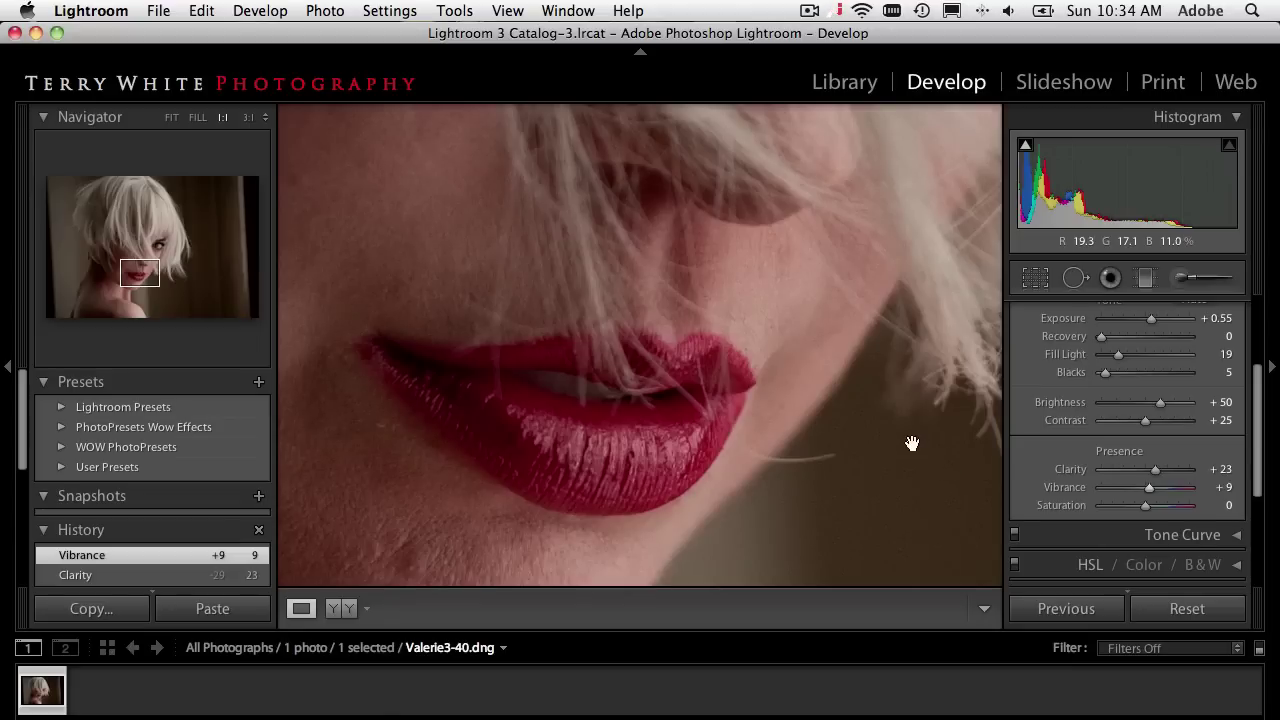
{"action": "left_click", "coordinate": [876, 433]}
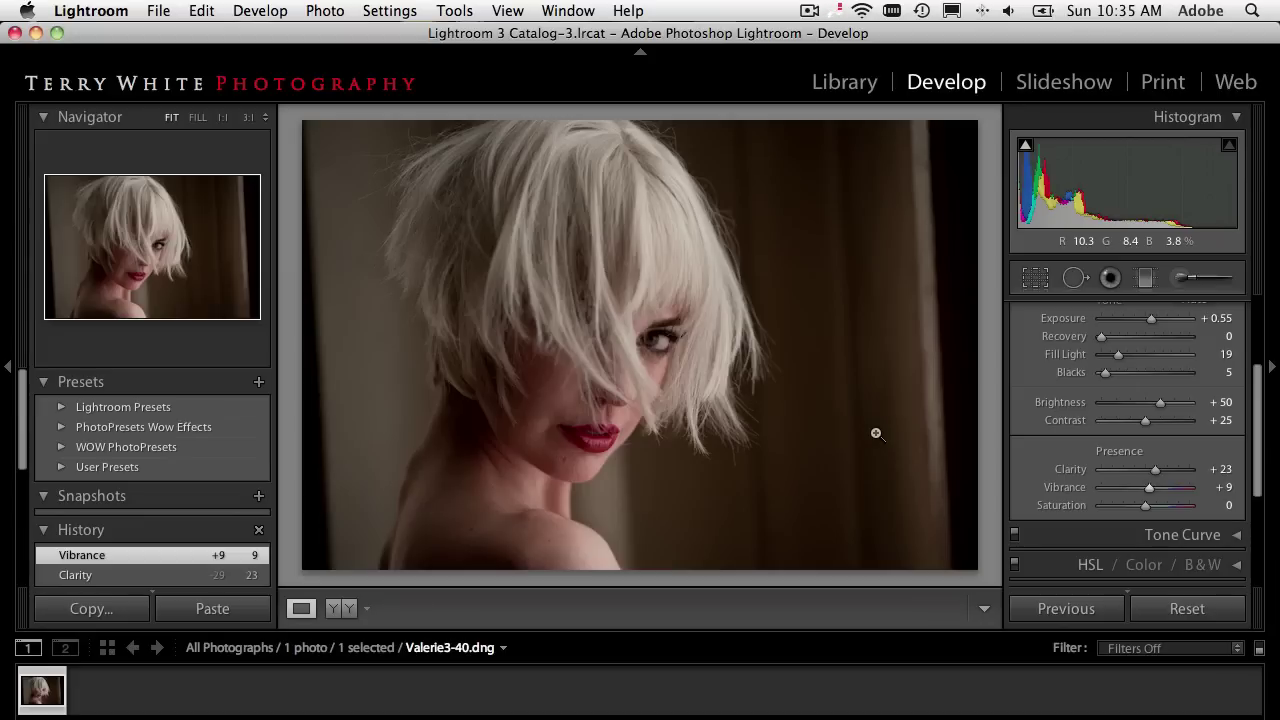
Send the adjusted portrait from the Library grid to Adobe Photoshop CS5 for editing.
{"action": "left_click", "coordinate": [848, 84]}
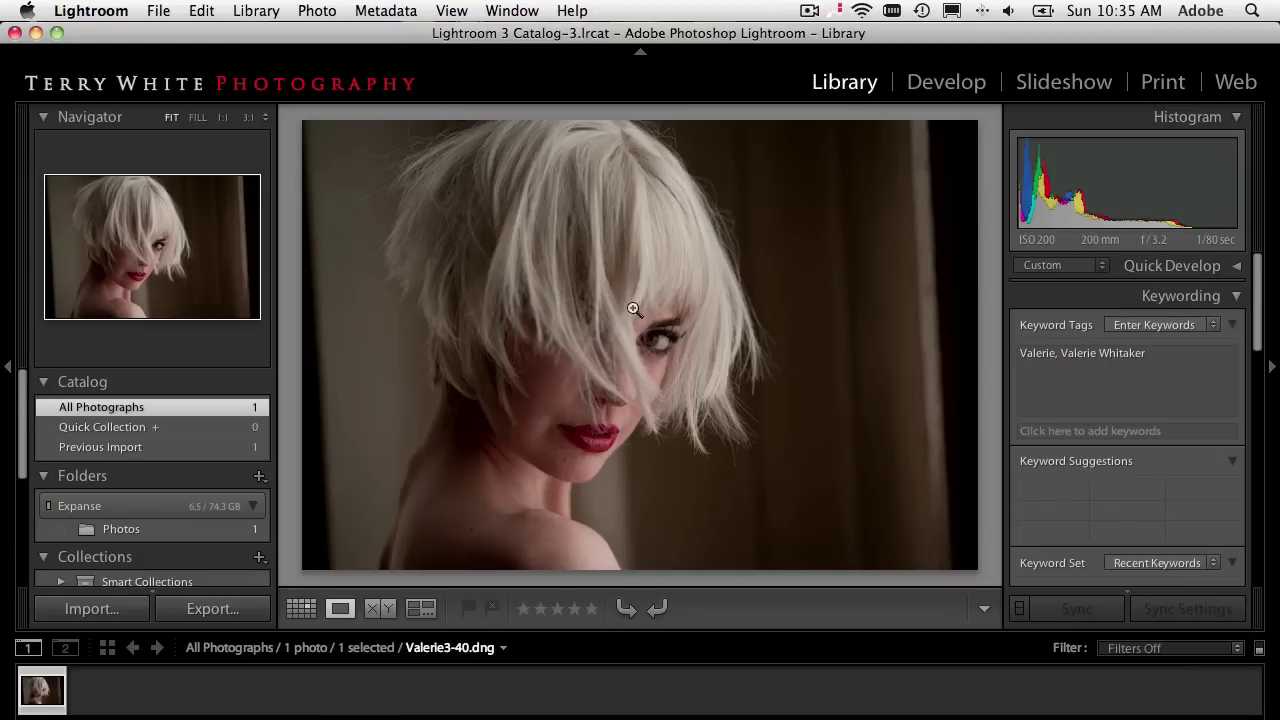
{"action": "key", "text": "g"}
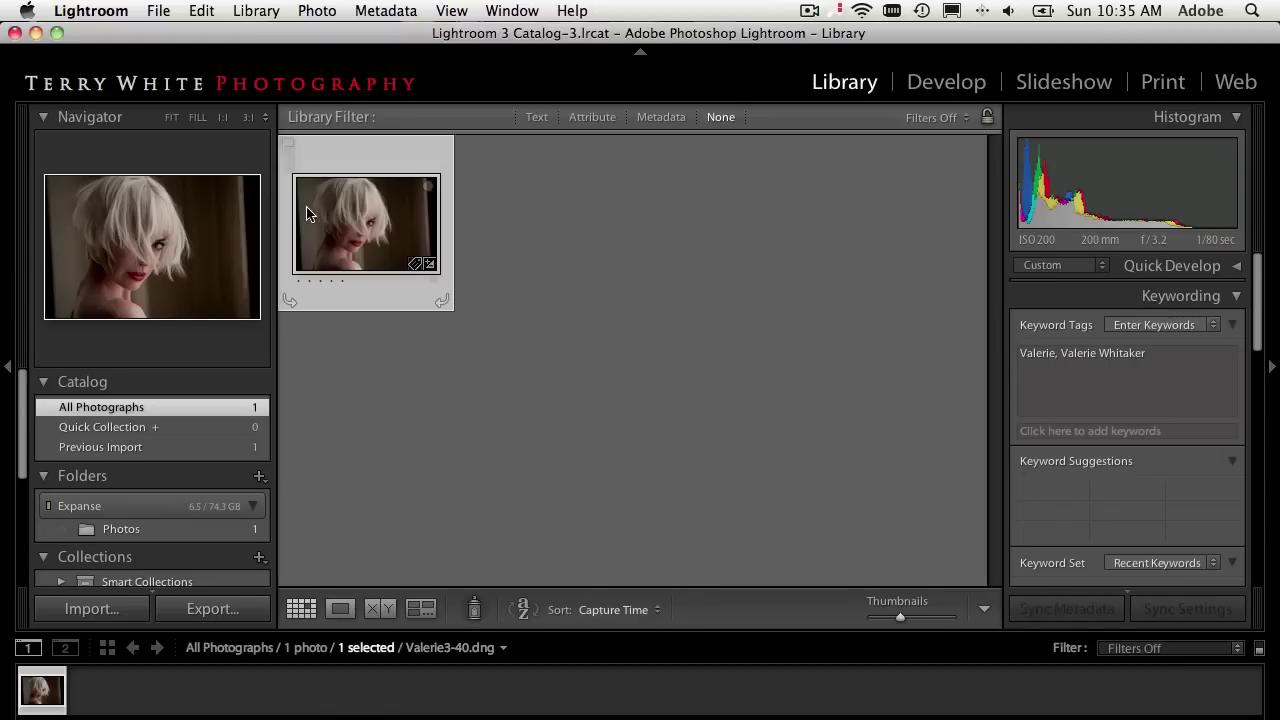
{"action": "right_click", "coordinate": [341, 222]}
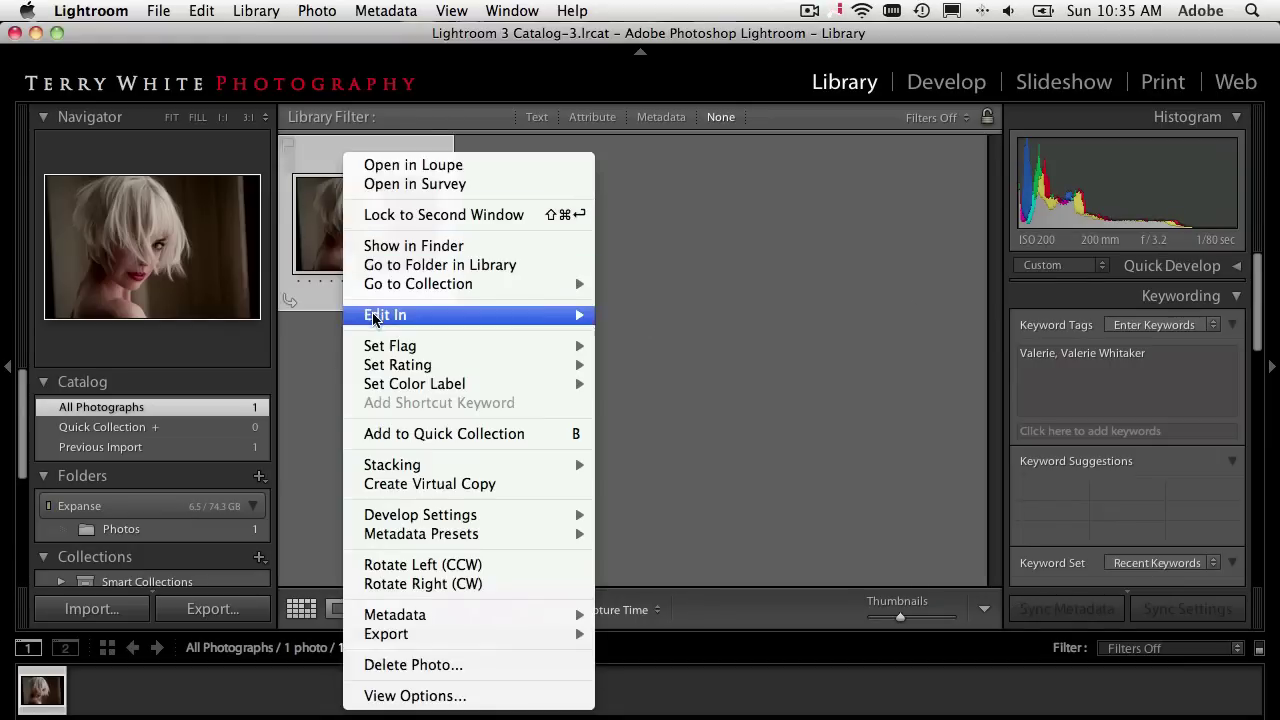
{"action": "mouse_move", "coordinate": [471, 316]}
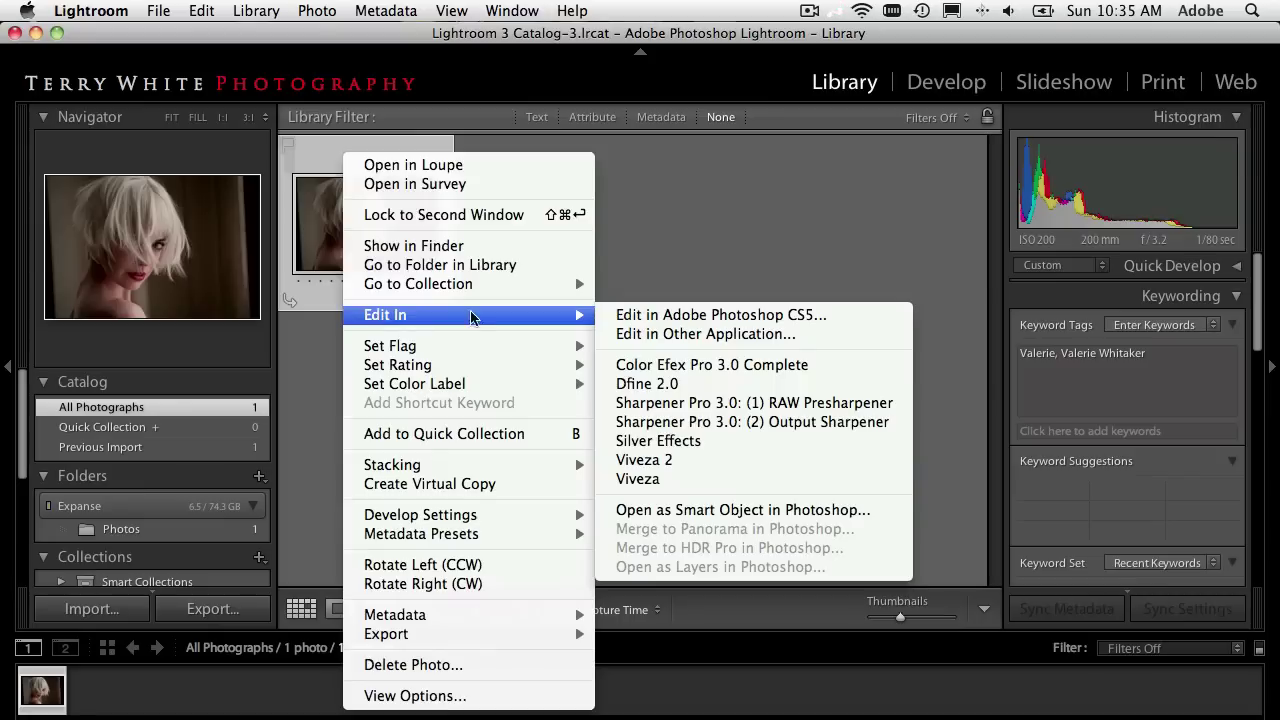
{"action": "left_click", "coordinate": [651, 315]}
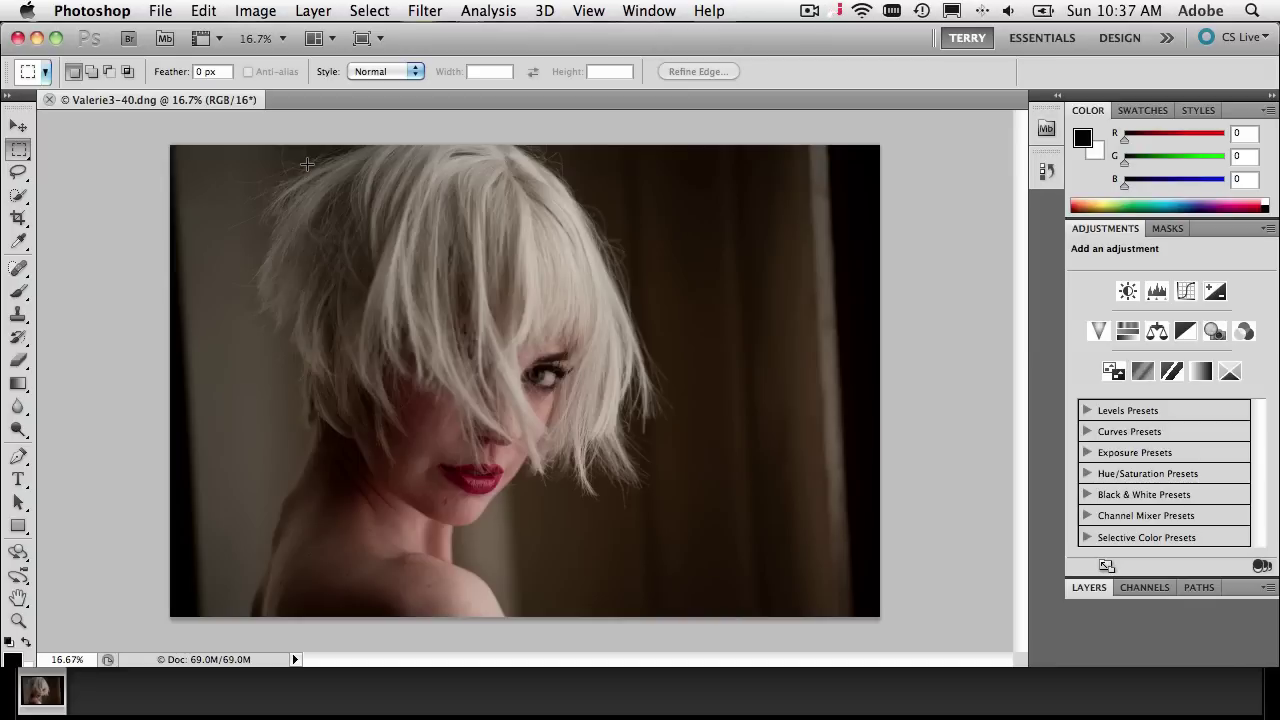
Heal the blemishes on the chin below the lips with the Spot Healing Brush in Content-Aware mode at size 40.
{"action": "key", "text": "z"}
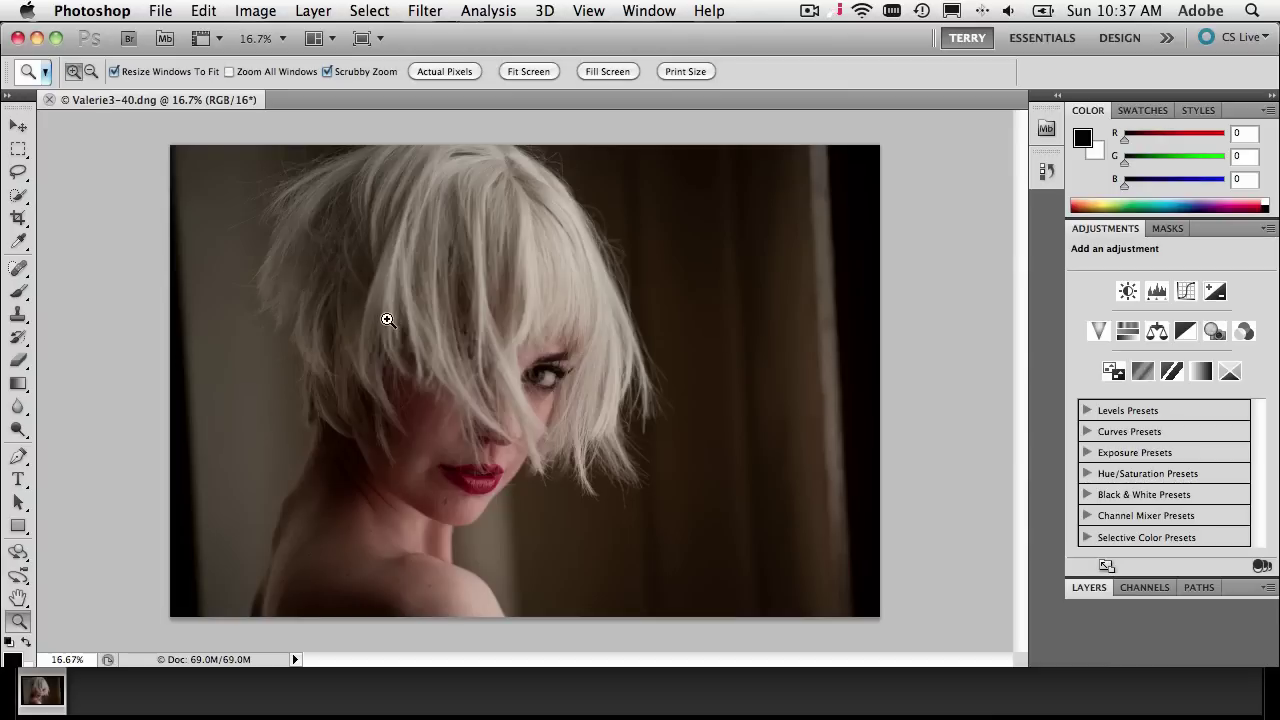
{"action": "left_click_drag", "start_coordinate": [413, 316], "coordinate": [463, 394]}
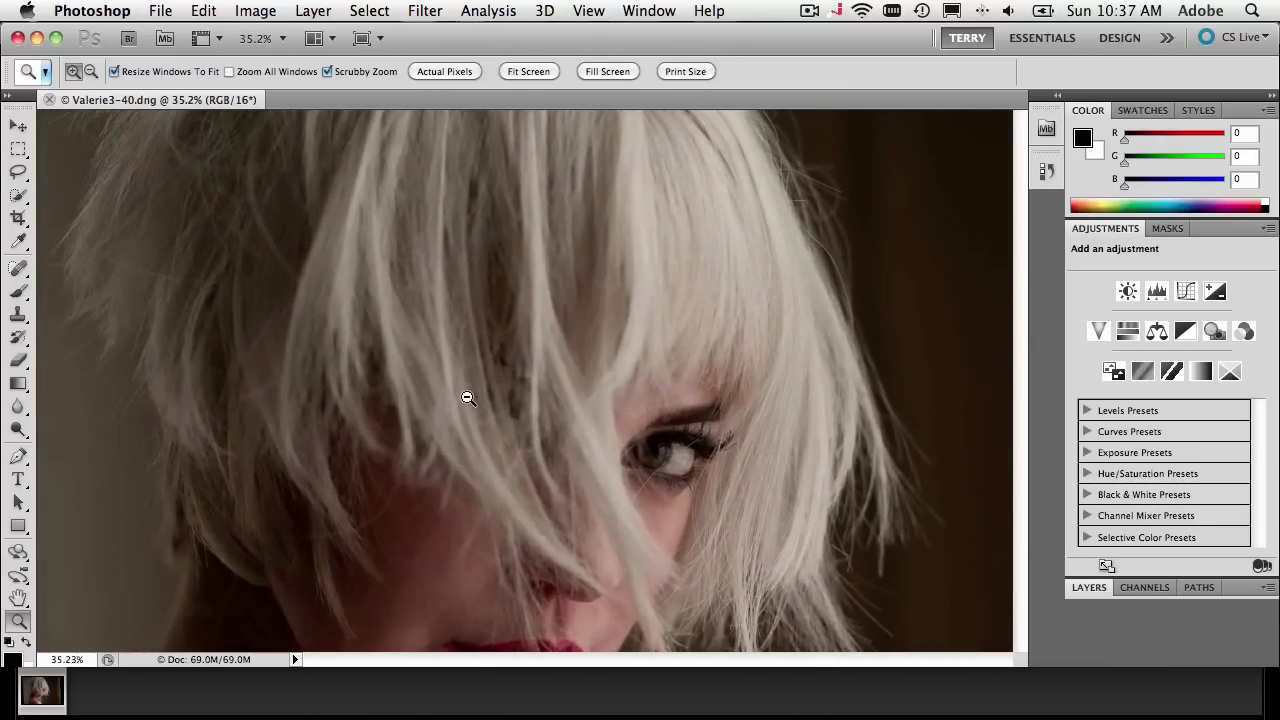
{"action": "left_click_drag", "start_coordinate": [608, 526], "coordinate": [580, 331]}
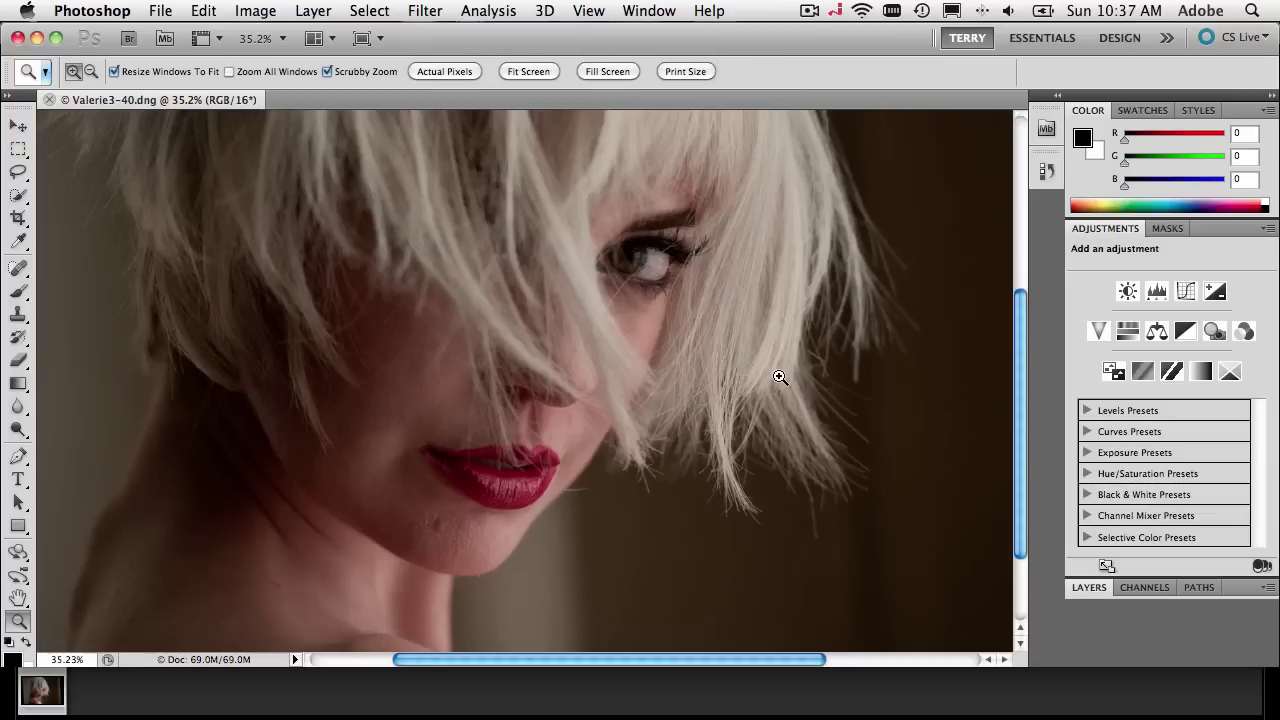
{"action": "key", "text": "j"}
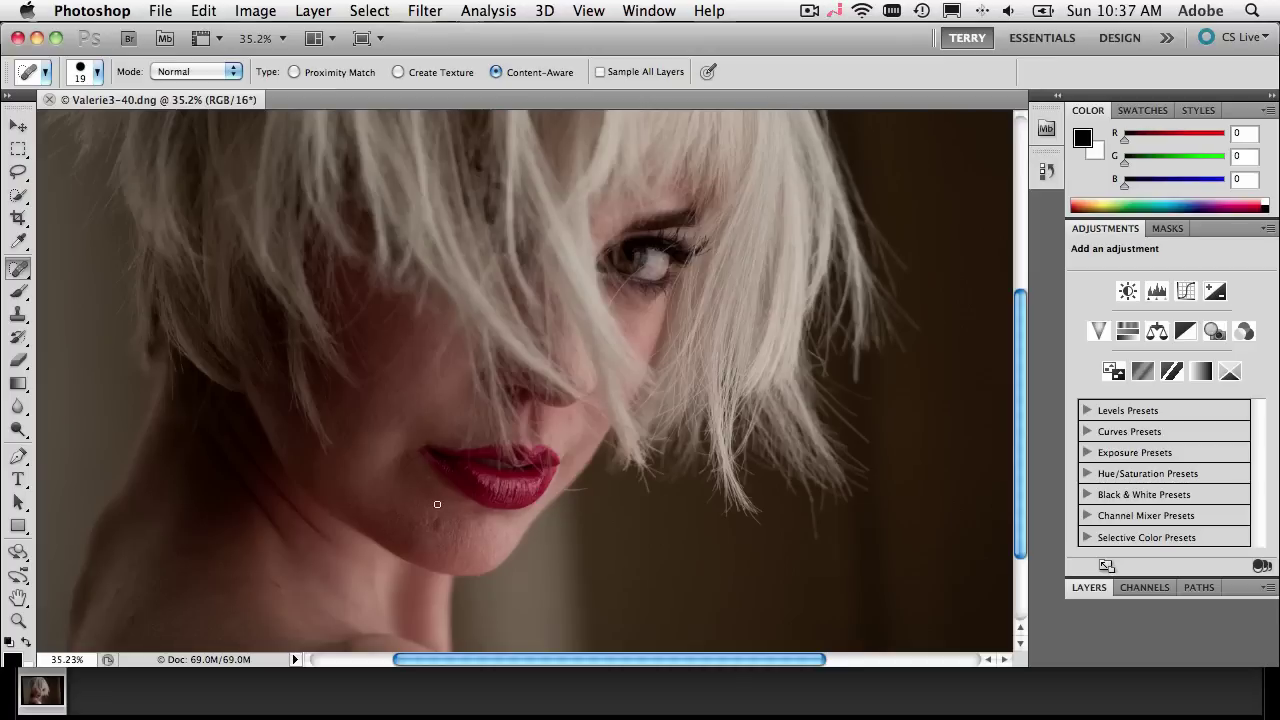
{"action": "key", "text": "bracketright"}
{"action": "key", "text": "bracketright"}
{"action": "key", "text": "bracketright"}
{"action": "key", "text": "bracketright"}
{"action": "mouse_move", "coordinate": [436, 531]}
{"action": "left_mouse_down"}
{"action": "mouse_move", "coordinate": [437, 515]}
{"action": "mouse_move", "coordinate": [508, 517]}
{"action": "left_mouse_up"}
Heal the spots at the base of the neck and on the cheek beside the lips with the Spot Healing Brush.
{"action": "left_click", "coordinate": [18, 268]}
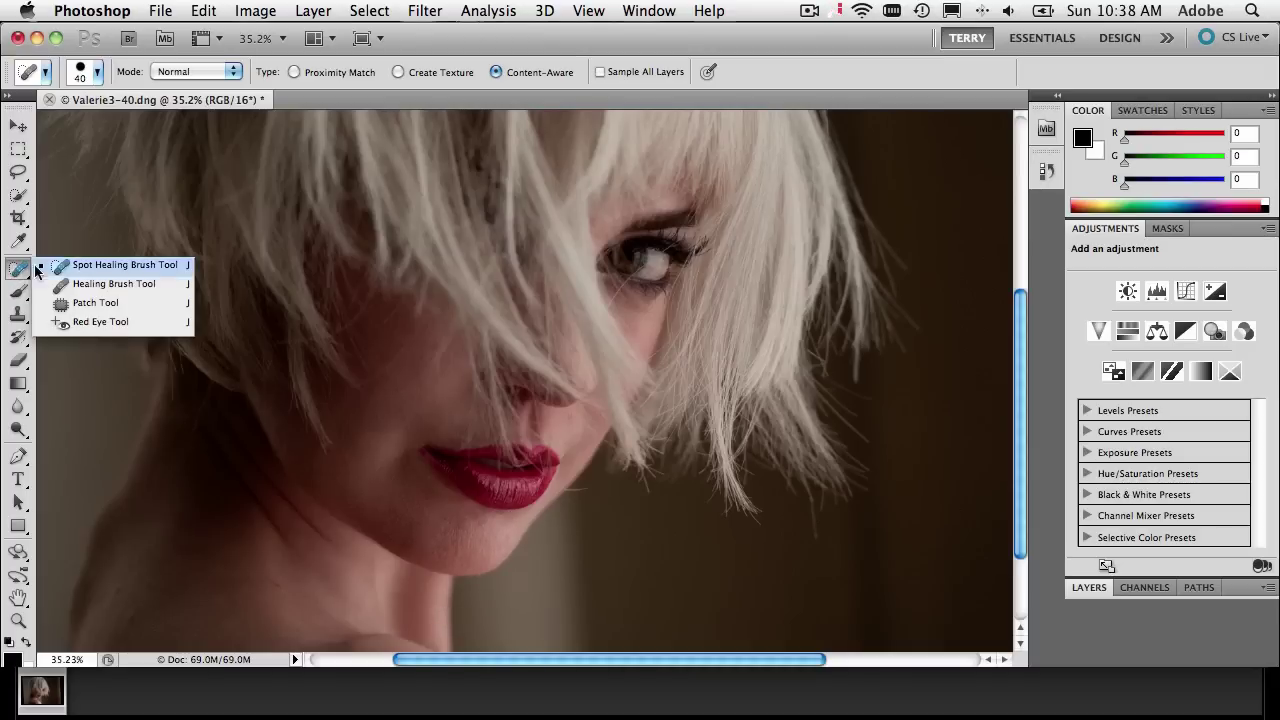
{"action": "left_click", "coordinate": [65, 270]}
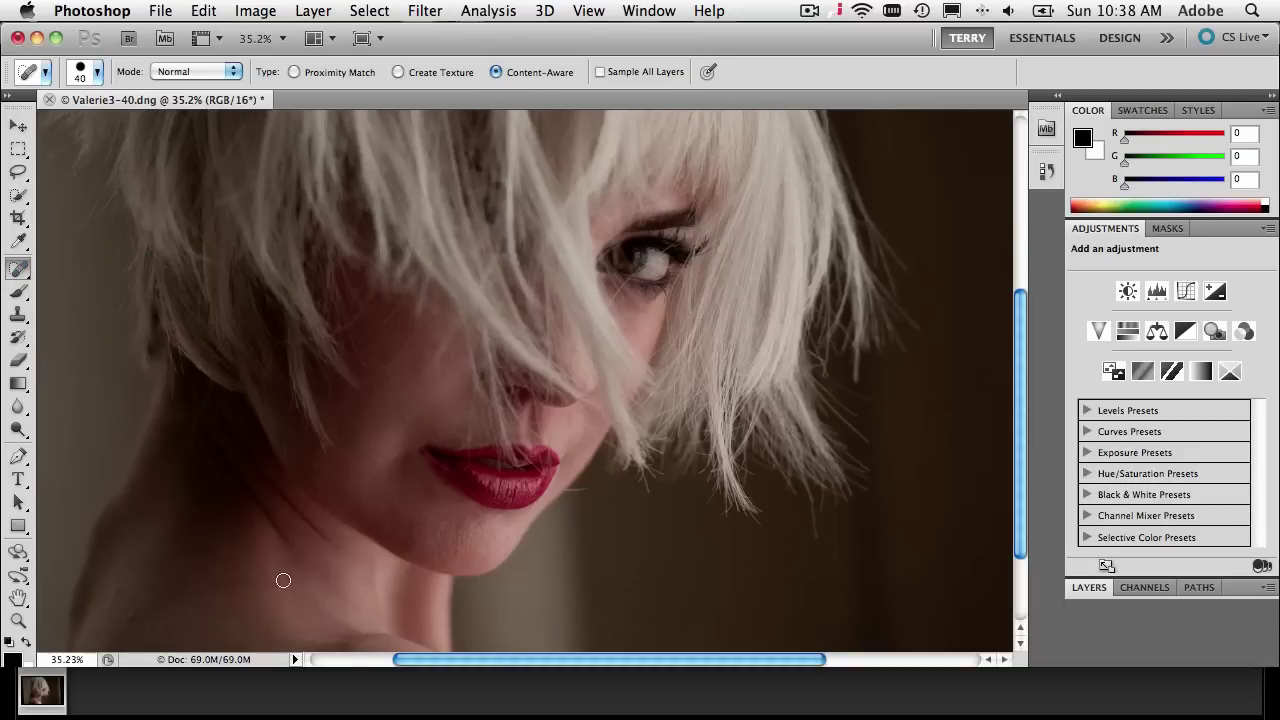
{"action": "left_click_drag", "start_coordinate": [270, 582], "coordinate": [252, 572]}
{"action": "mouse_move", "coordinate": [392, 426]}
{"action": "left_mouse_down"}
{"action": "mouse_move", "coordinate": [352, 432]}
{"action": "mouse_move", "coordinate": [442, 426]}
{"action": "left_mouse_up"}
Remove the dark mole and the smaller spots across the shoulder, upper back and neck with the Spot Healing Brush.
{"action": "left_click_drag", "start_coordinate": [417, 517], "coordinate": [520, 318]}
{"action": "left_click", "coordinate": [499, 587]}
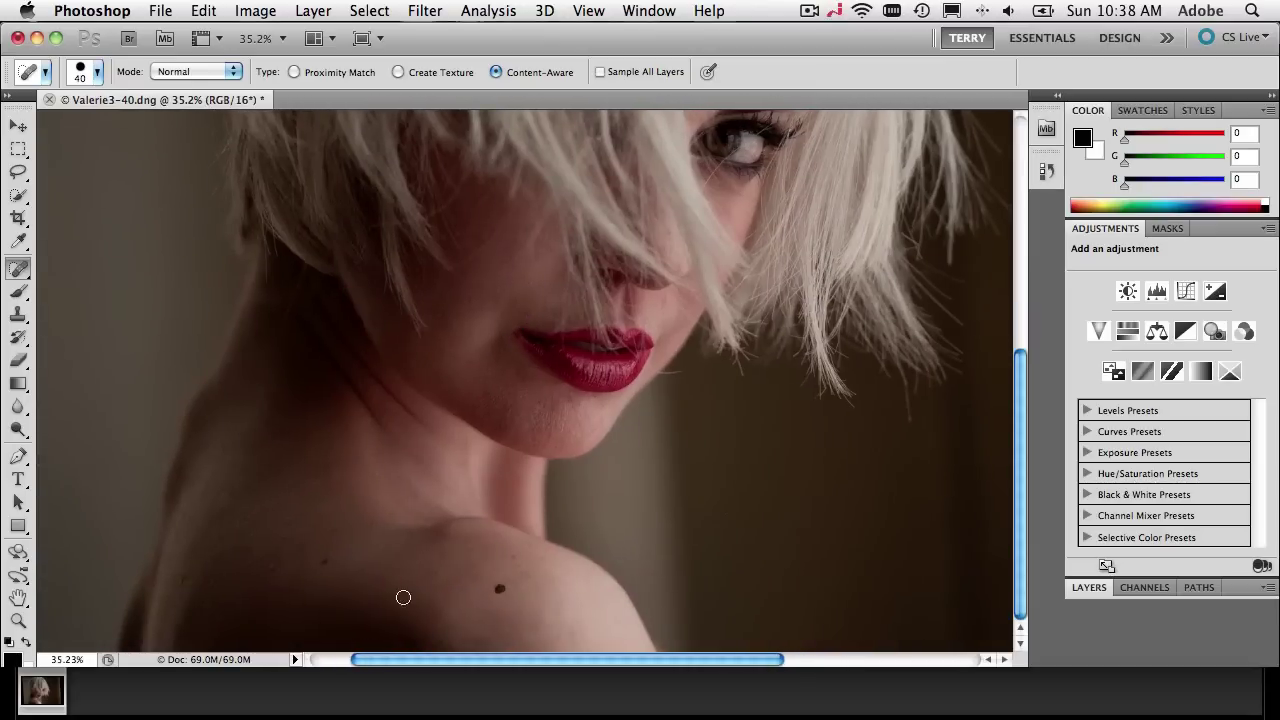
{"action": "left_click", "coordinate": [327, 558]}
{"action": "left_click_drag", "start_coordinate": [299, 572], "coordinate": [304, 549]}
{"action": "left_click", "coordinate": [476, 573]}
{"action": "left_click", "coordinate": [497, 589]}
{"action": "left_click", "coordinate": [517, 557]}
{"action": "left_click", "coordinate": [540, 562]}
{"action": "left_click", "coordinate": [554, 576]}
{"action": "left_click", "coordinate": [518, 575]}
{"action": "left_click", "coordinate": [576, 577]}
{"action": "left_click", "coordinate": [537, 579]}
{"action": "left_click", "coordinate": [469, 571]}
{"action": "left_click", "coordinate": [438, 557]}
{"action": "left_click_drag", "start_coordinate": [383, 580], "coordinate": [434, 588]}
{"action": "left_click_drag", "start_coordinate": [289, 523], "coordinate": [287, 547]}
{"action": "left_click_drag", "start_coordinate": [229, 487], "coordinate": [231, 503]}
{"action": "mouse_move", "coordinate": [428, 467]}
{"action": "left_mouse_down"}
{"action": "mouse_move", "coordinate": [465, 508]}
{"action": "mouse_move", "coordinate": [402, 477]}
{"action": "mouse_move", "coordinate": [432, 489]}
{"action": "left_mouse_up"}
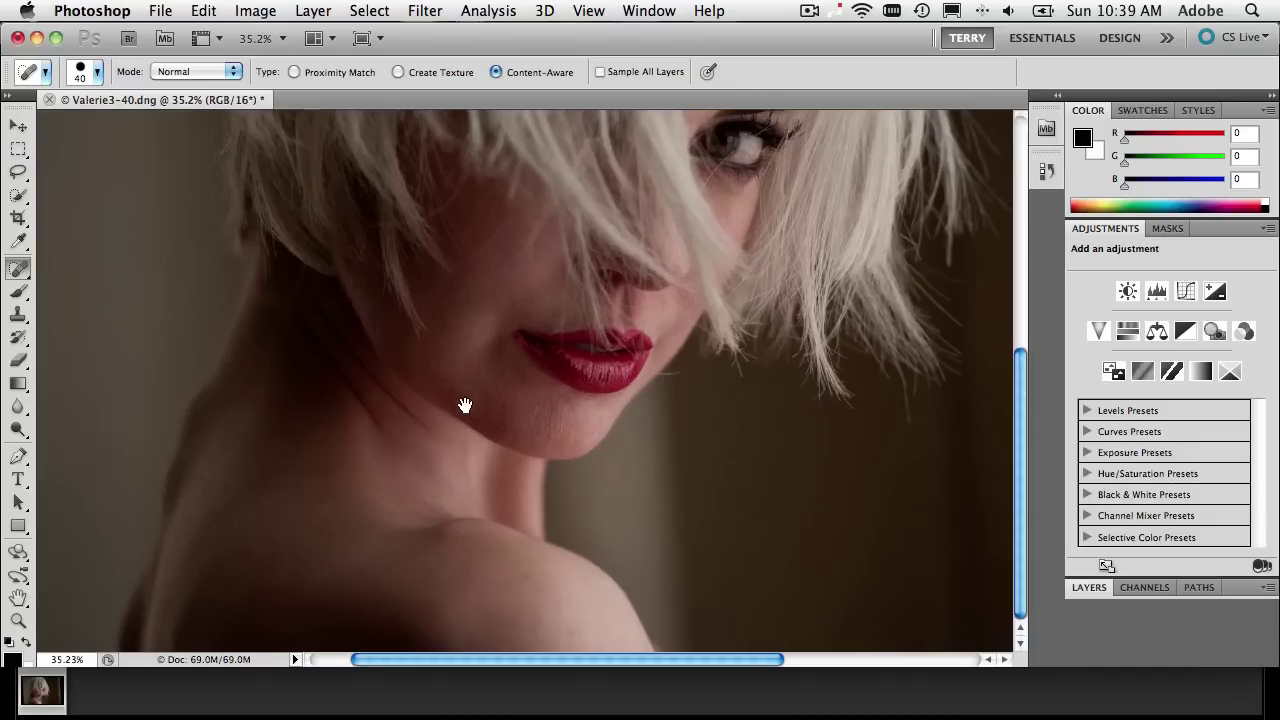
Remove the stray hair crossing the eye and the skin beneath it with the Spot Healing Brush at size 9.
{"action": "left_click_drag", "start_coordinate": [466, 406], "coordinate": [317, 598]}
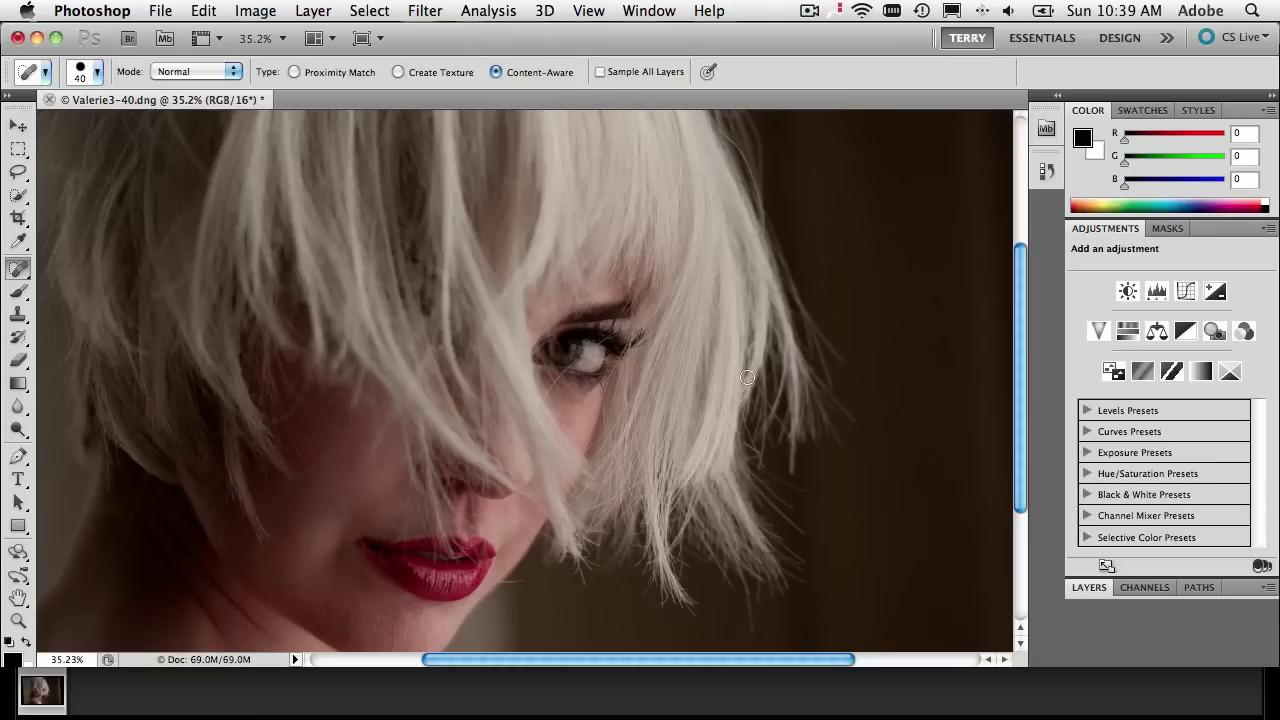
{"action": "key", "text": "z"}
{"action": "mouse_move", "coordinate": [560, 342]}
{"action": "left_mouse_down"}
{"action": "mouse_move", "coordinate": [631, 420]}
{"action": "mouse_move", "coordinate": [731, 403]}
{"action": "mouse_move", "coordinate": [586, 363]}
{"action": "left_mouse_up"}
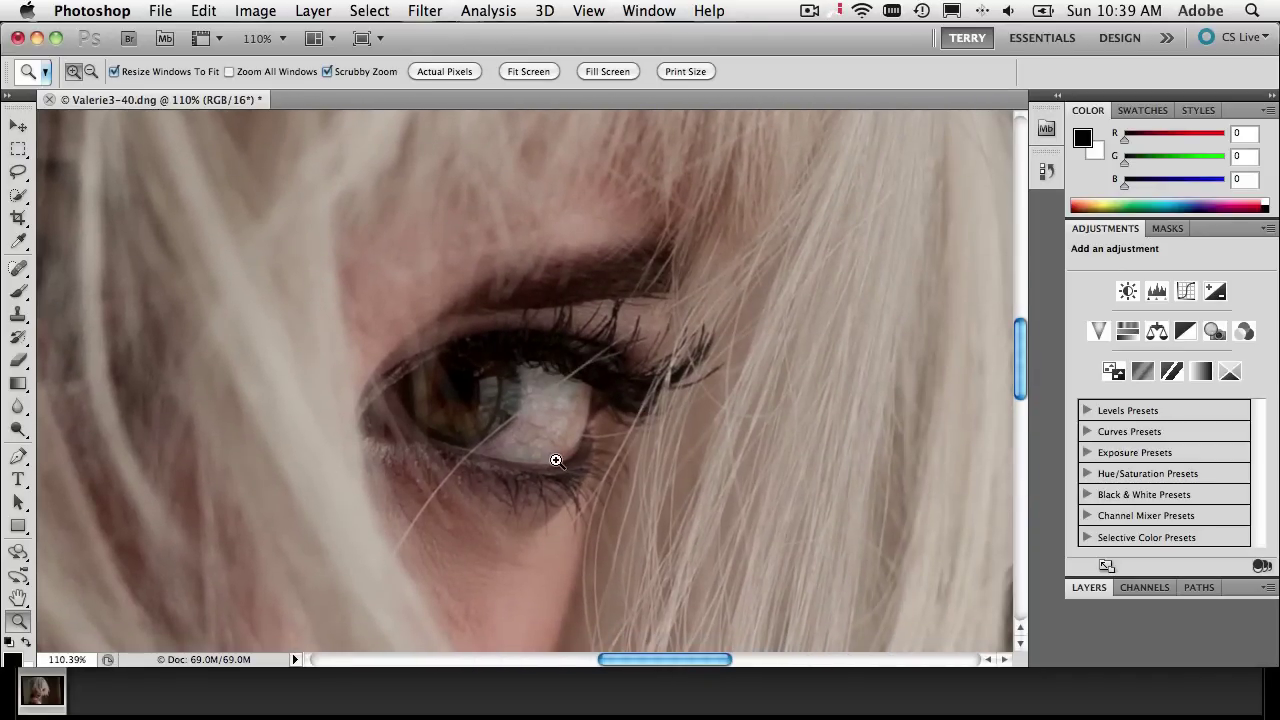
{"action": "key", "text": "j"}
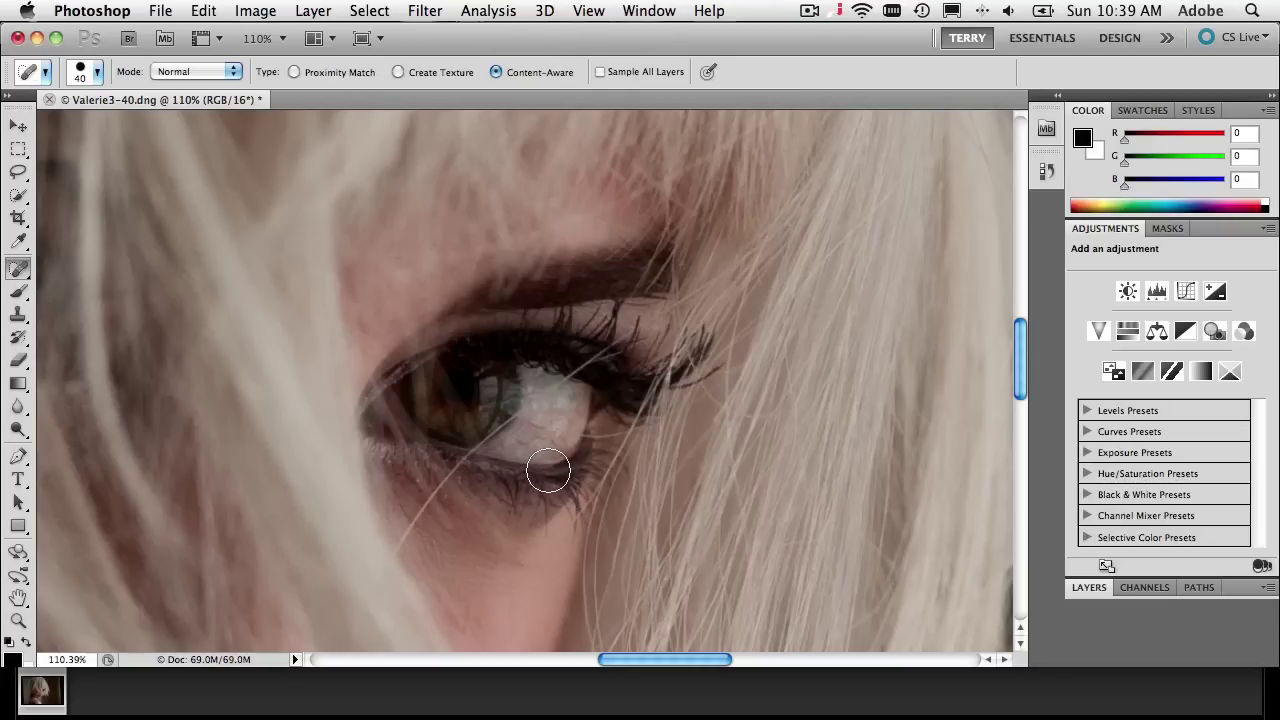
{"action": "key", "text": "bracketleft"}
{"action": "key", "text": "bracketleft"}
{"action": "key", "text": "bracketleft"}
{"action": "key", "text": "bracketleft"}
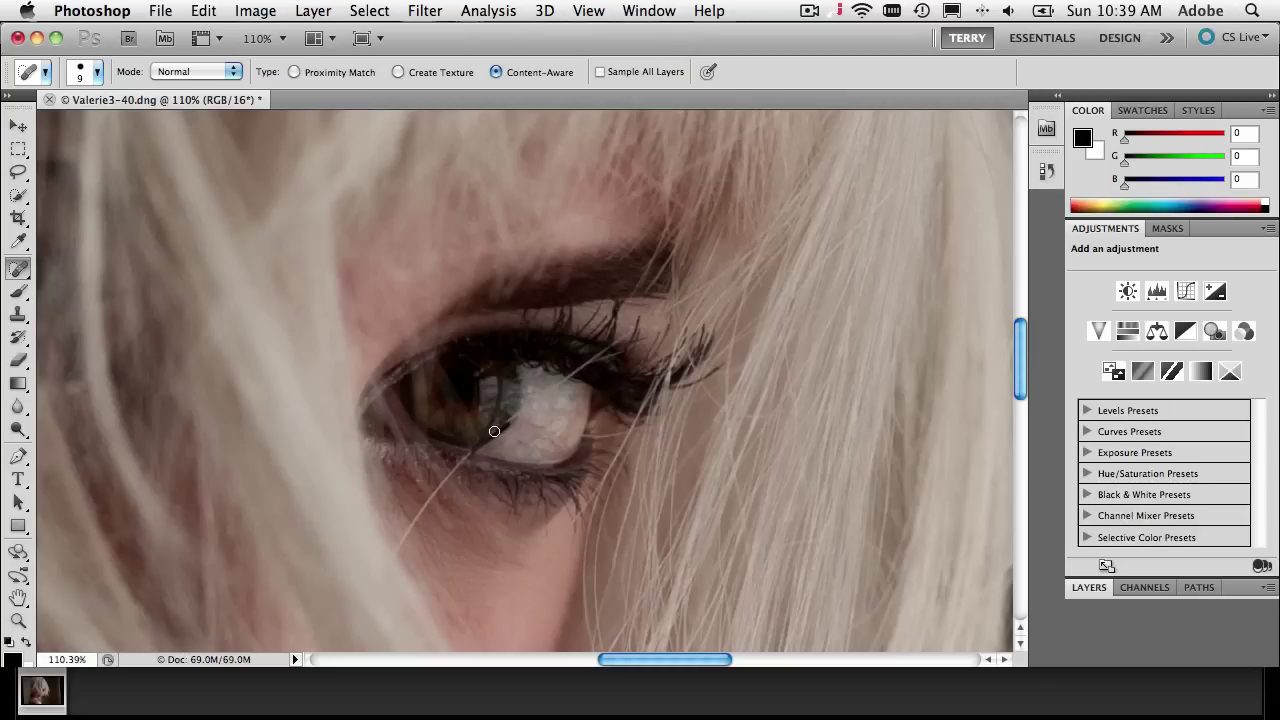
{"action": "left_click_drag", "start_coordinate": [503, 426], "coordinate": [640, 321]}
{"action": "mouse_move", "coordinate": [460, 457]}
{"action": "left_mouse_down"}
{"action": "mouse_move", "coordinate": [398, 546]}
{"action": "mouse_move", "coordinate": [438, 489]}
{"action": "mouse_move", "coordinate": [407, 534]}
{"action": "left_mouse_up"}
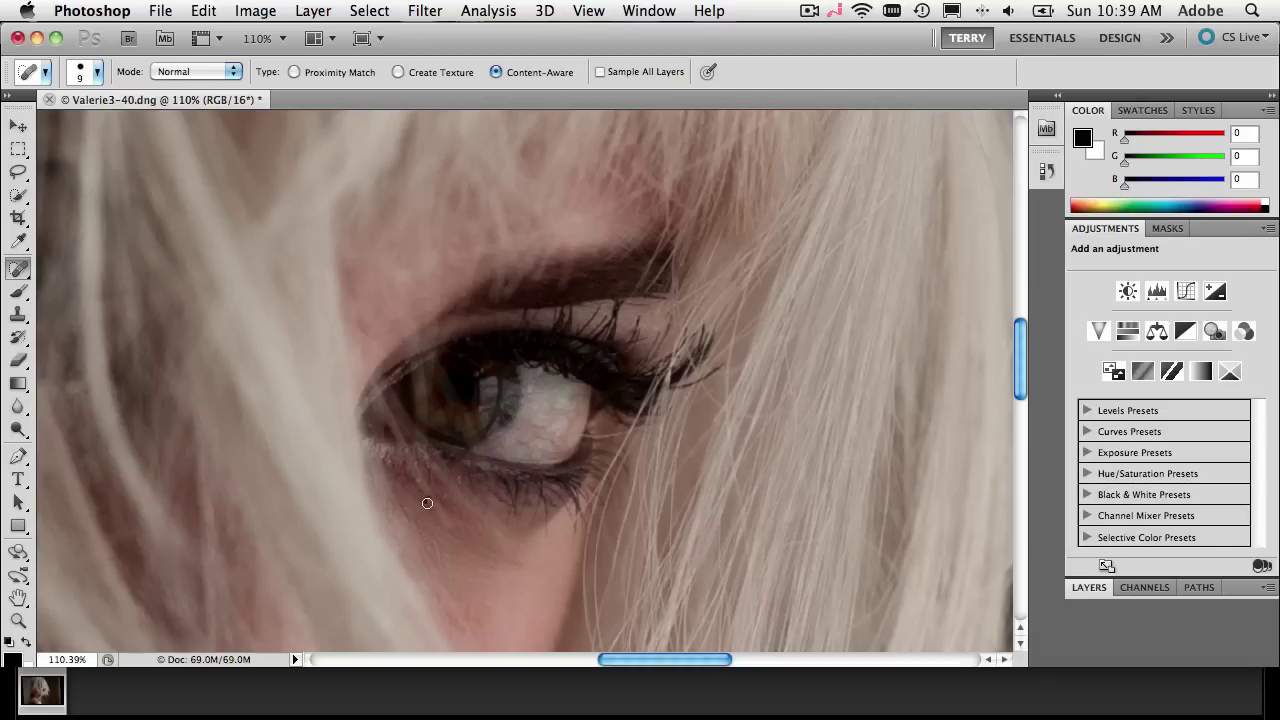
{"action": "left_click_drag", "start_coordinate": [421, 493], "coordinate": [424, 484]}
Heal the fine veins in the white of the eye with the Spot Healing Brush.
{"action": "mouse_move", "coordinate": [568, 406]}
{"action": "left_mouse_down"}
{"action": "mouse_move", "coordinate": [560, 399]}
{"action": "mouse_move", "coordinate": [541, 424]}
{"action": "left_mouse_up"}
{"action": "mouse_move", "coordinate": [528, 426]}
{"action": "left_mouse_down"}
{"action": "mouse_move", "coordinate": [543, 426]}
{"action": "mouse_move", "coordinate": [540, 438]}
{"action": "mouse_move", "coordinate": [553, 423]}
{"action": "mouse_move", "coordinate": [547, 413]}
{"action": "mouse_move", "coordinate": [522, 436]}
{"action": "mouse_move", "coordinate": [540, 398]}
{"action": "mouse_move", "coordinate": [562, 406]}
{"action": "mouse_move", "coordinate": [559, 421]}
{"action": "mouse_move", "coordinate": [503, 444]}
{"action": "left_mouse_up"}
{"action": "left_click_drag", "start_coordinate": [500, 440], "coordinate": [526, 419]}
Duplicate the Background layer, set the copy's blending mode to Screen, and hide it with a black layer mask.
{"action": "left_click", "coordinate": [1089, 587]}
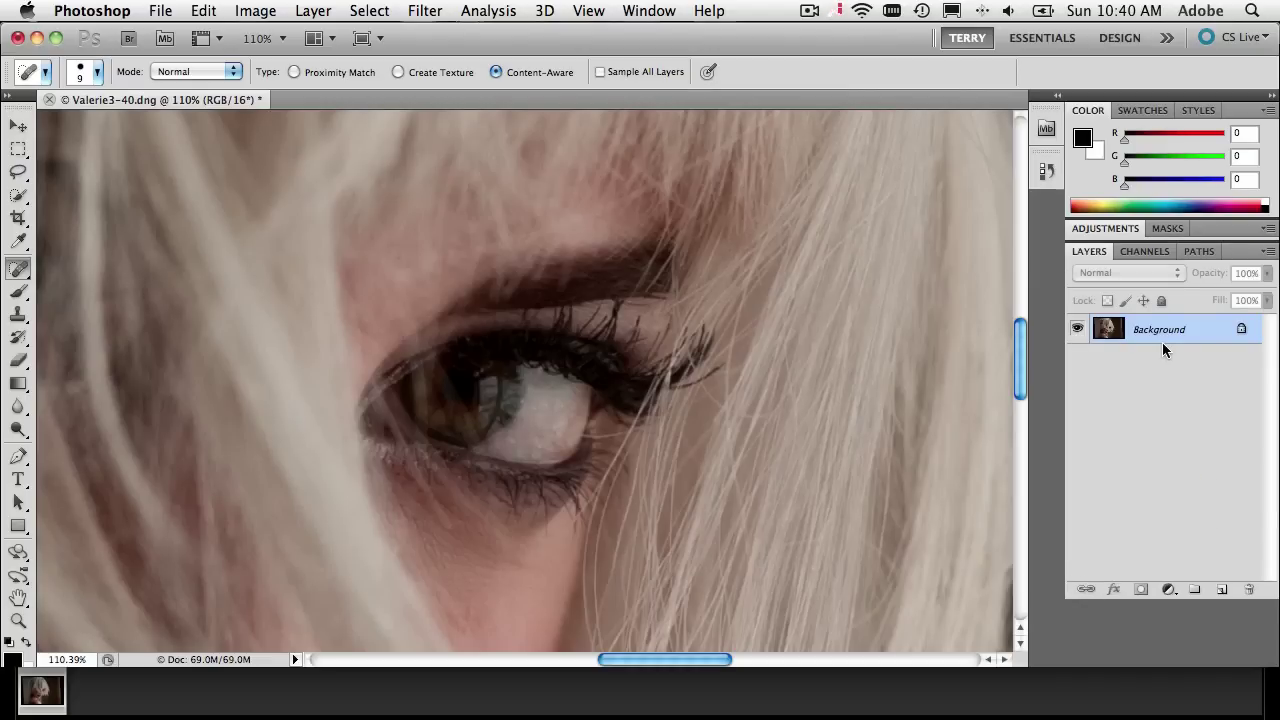
{"action": "key", "text": "super+j"}
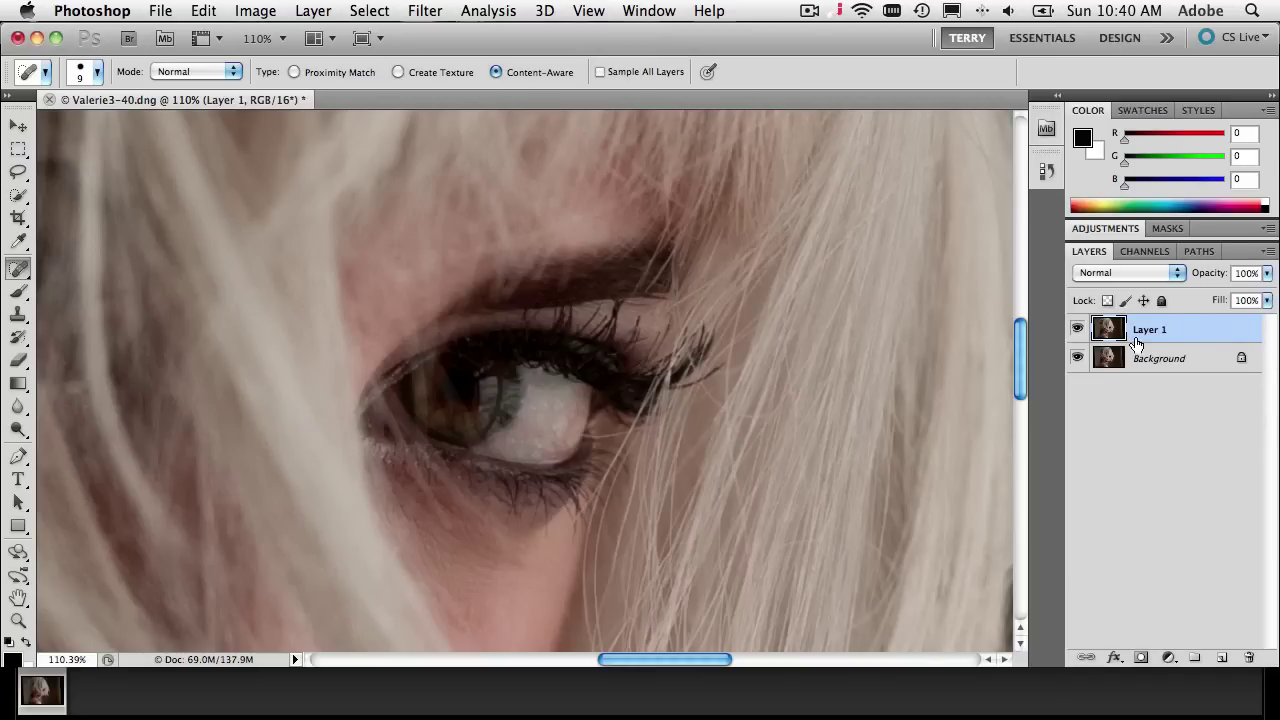
{"action": "left_click", "coordinate": [1143, 271]}
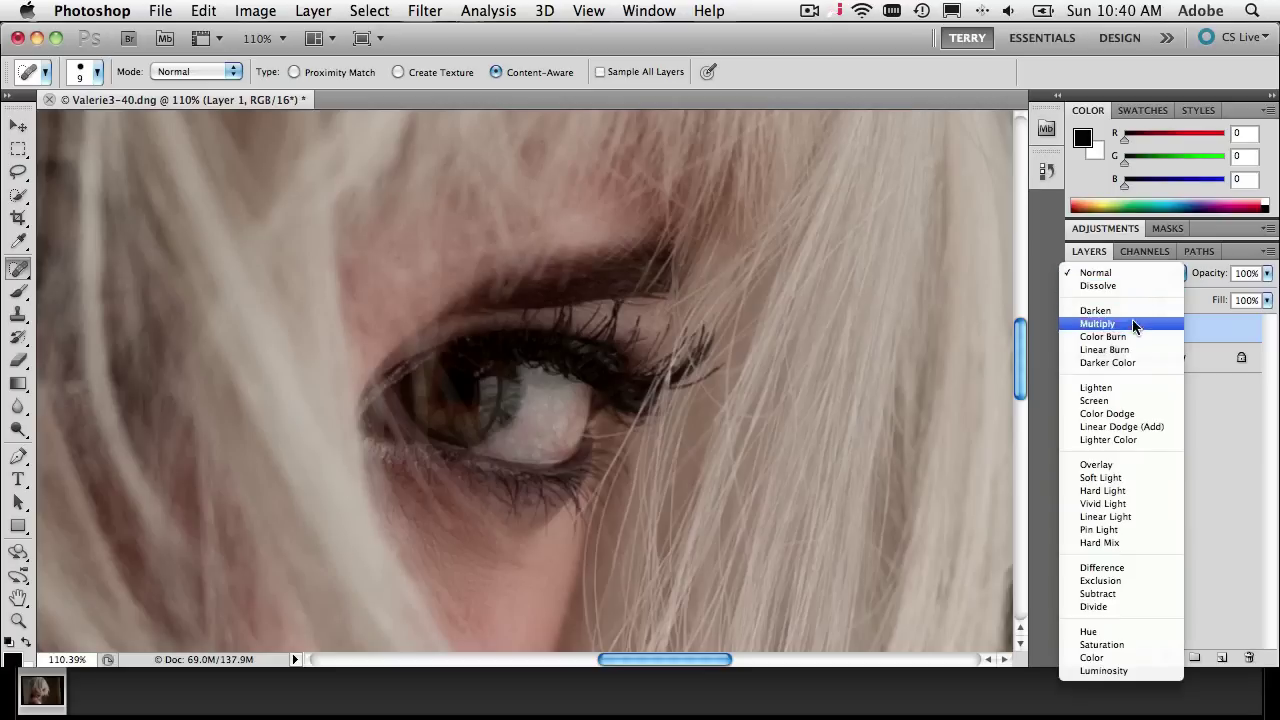
{"action": "left_click", "coordinate": [1124, 402]}
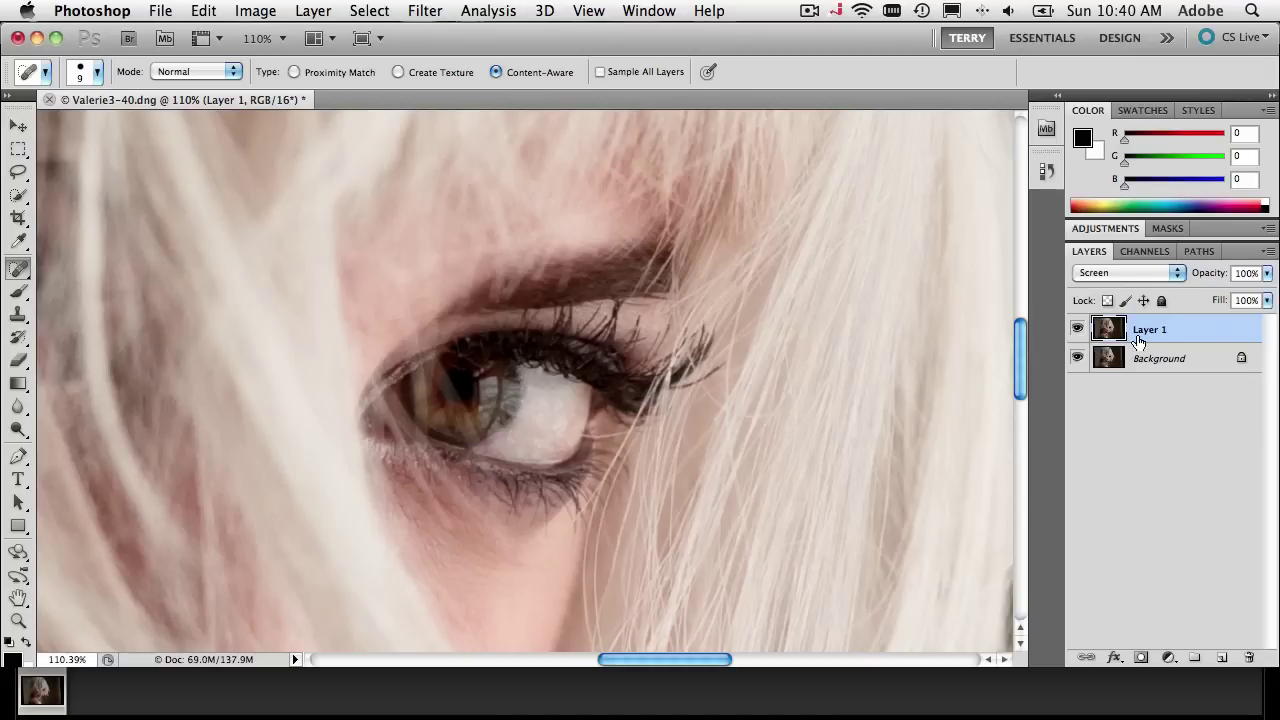
{"action": "left_click", "coordinate": [1141, 660], "text": "alt"}
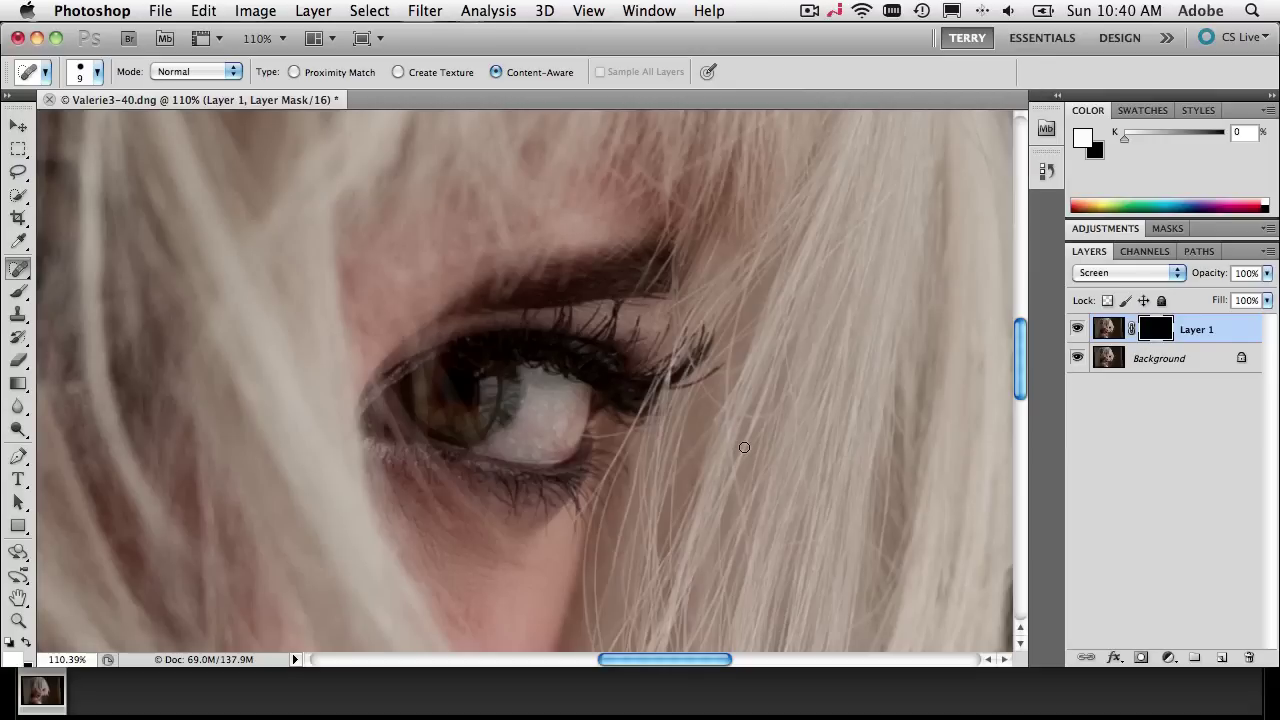
Lower the Screen layer's opacity to 51% and paint its mask white over the white of the eye with a size 30 brush.
{"action": "key", "text": "b"}
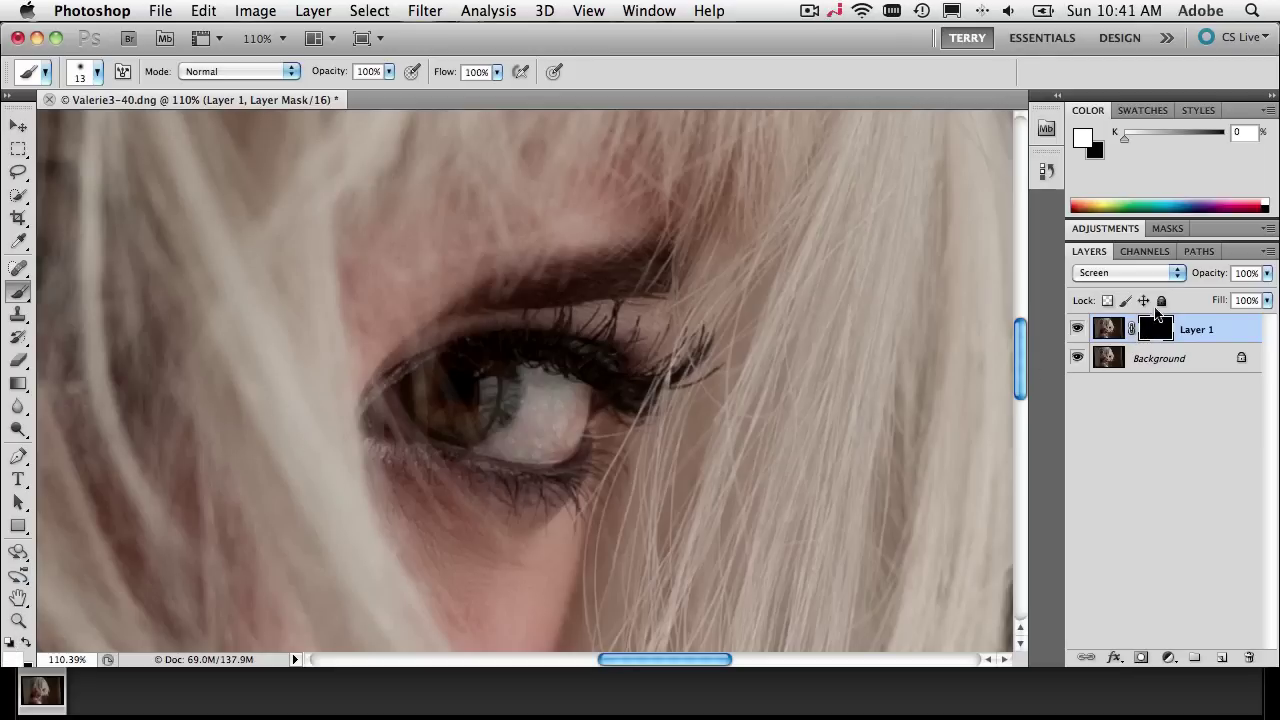
{"action": "left_click_drag", "start_coordinate": [1220, 279], "coordinate": [1175, 281]}
{"action": "key", "text": "bracketright"}
{"action": "key", "text": "bracketright"}
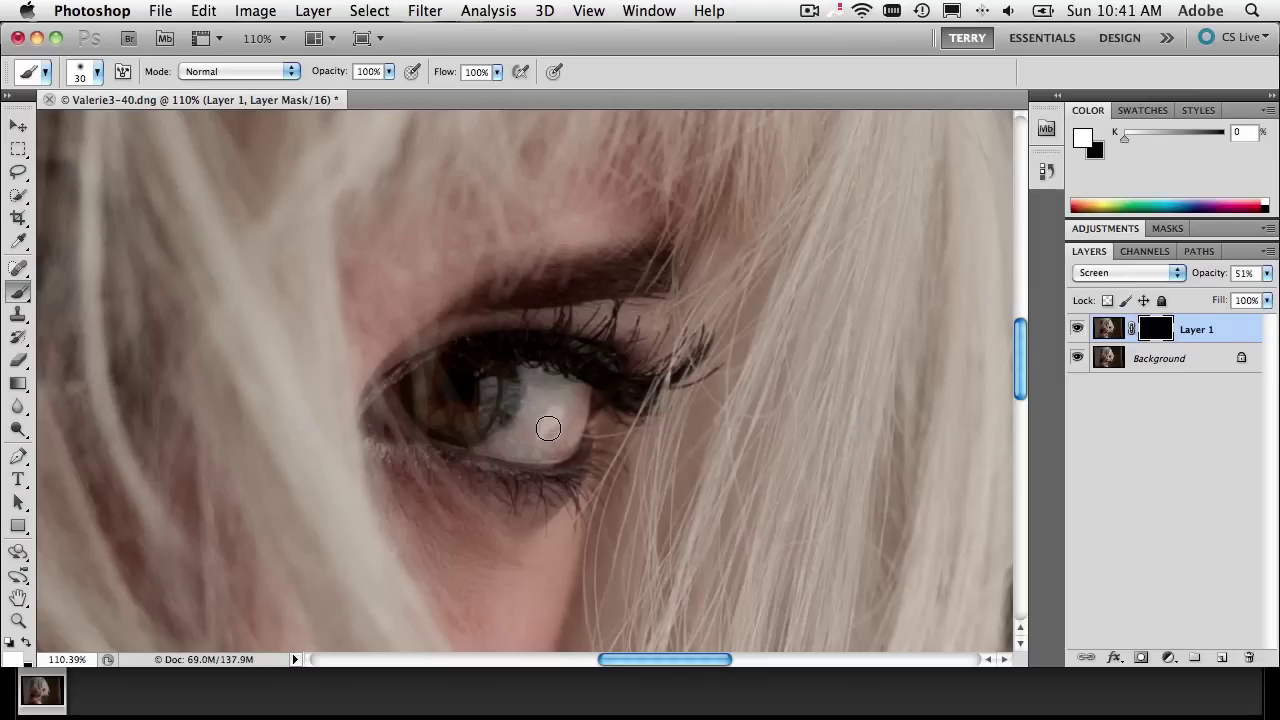
{"action": "mouse_move", "coordinate": [559, 428]}
{"action": "left_mouse_down"}
{"action": "mouse_move", "coordinate": [505, 454]}
{"action": "mouse_move", "coordinate": [556, 447]}
{"action": "mouse_move", "coordinate": [494, 448]}
{"action": "mouse_move", "coordinate": [540, 418]}
{"action": "mouse_move", "coordinate": [532, 402]}
{"action": "mouse_move", "coordinate": [533, 430]}
{"action": "mouse_move", "coordinate": [545, 417]}
{"action": "mouse_move", "coordinate": [546, 381]}
{"action": "mouse_move", "coordinate": [572, 398]}
{"action": "mouse_move", "coordinate": [568, 416]}
{"action": "mouse_move", "coordinate": [586, 393]}
{"action": "mouse_move", "coordinate": [565, 390]}
{"action": "mouse_move", "coordinate": [564, 402]}
{"action": "mouse_move", "coordinate": [528, 373]}
{"action": "mouse_move", "coordinate": [545, 404]}
{"action": "mouse_move", "coordinate": [539, 385]}
{"action": "mouse_move", "coordinate": [531, 417]}
{"action": "mouse_move", "coordinate": [526, 403]}
{"action": "mouse_move", "coordinate": [505, 442]}
{"action": "mouse_move", "coordinate": [492, 444]}
{"action": "mouse_move", "coordinate": [512, 432]}
{"action": "mouse_move", "coordinate": [484, 448]}
{"action": "mouse_move", "coordinate": [563, 439]}
{"action": "mouse_move", "coordinate": [578, 404]}
{"action": "mouse_move", "coordinate": [569, 440]}
{"action": "mouse_move", "coordinate": [534, 387]}
{"action": "mouse_move", "coordinate": [584, 398]}
{"action": "mouse_move", "coordinate": [532, 450]}
{"action": "mouse_move", "coordinate": [550, 458]}
{"action": "mouse_move", "coordinate": [524, 451]}
{"action": "mouse_move", "coordinate": [563, 423]}
{"action": "left_mouse_up"}
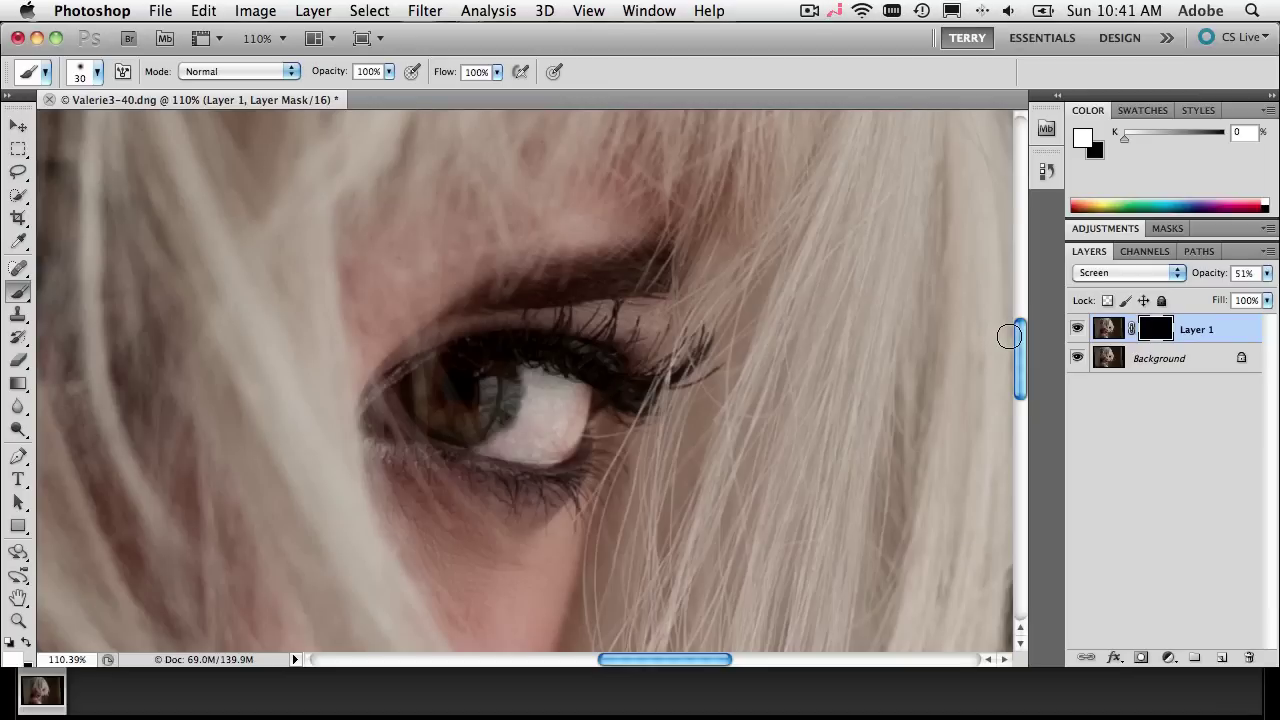
Lower the Screen layer's opacity to 28%, comparing the full photo with and without the eye brightening.
{"action": "key", "text": "super+minus"}
{"action": "key", "text": "super+minus"}
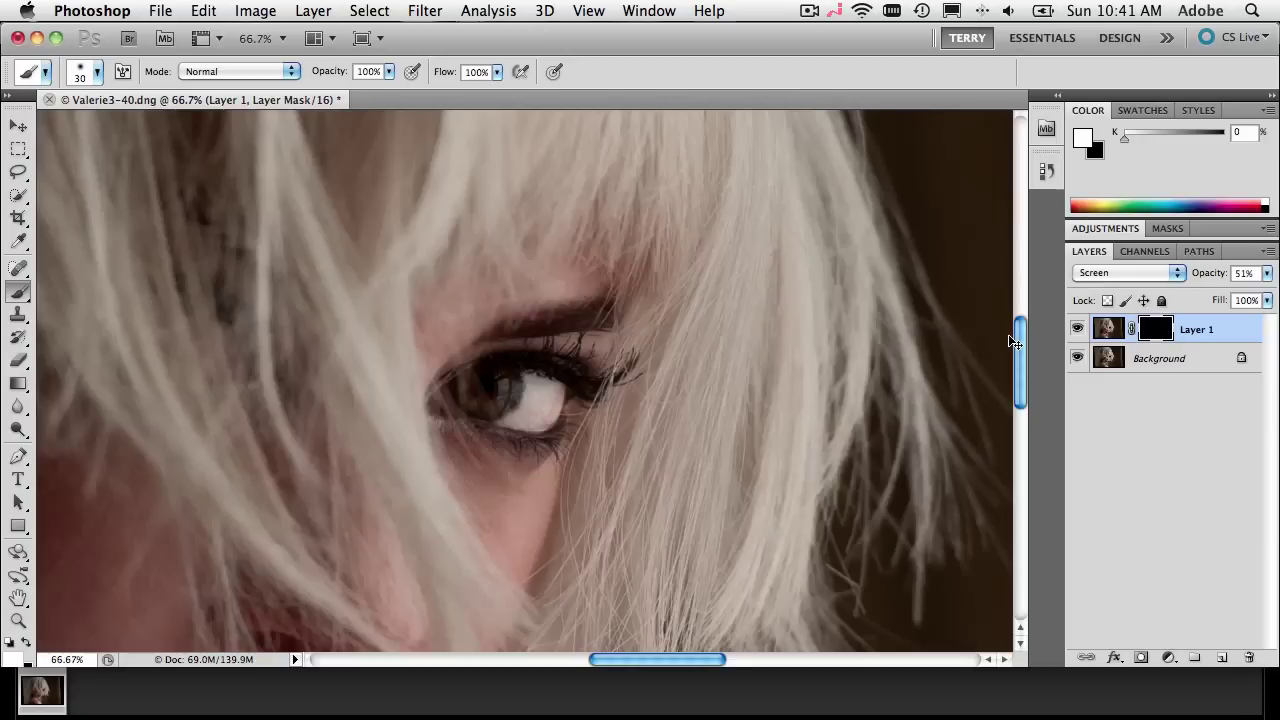
{"action": "key", "text": "super+minus"}
{"action": "key", "text": "super+minus"}
{"action": "key", "text": "super+minus"}
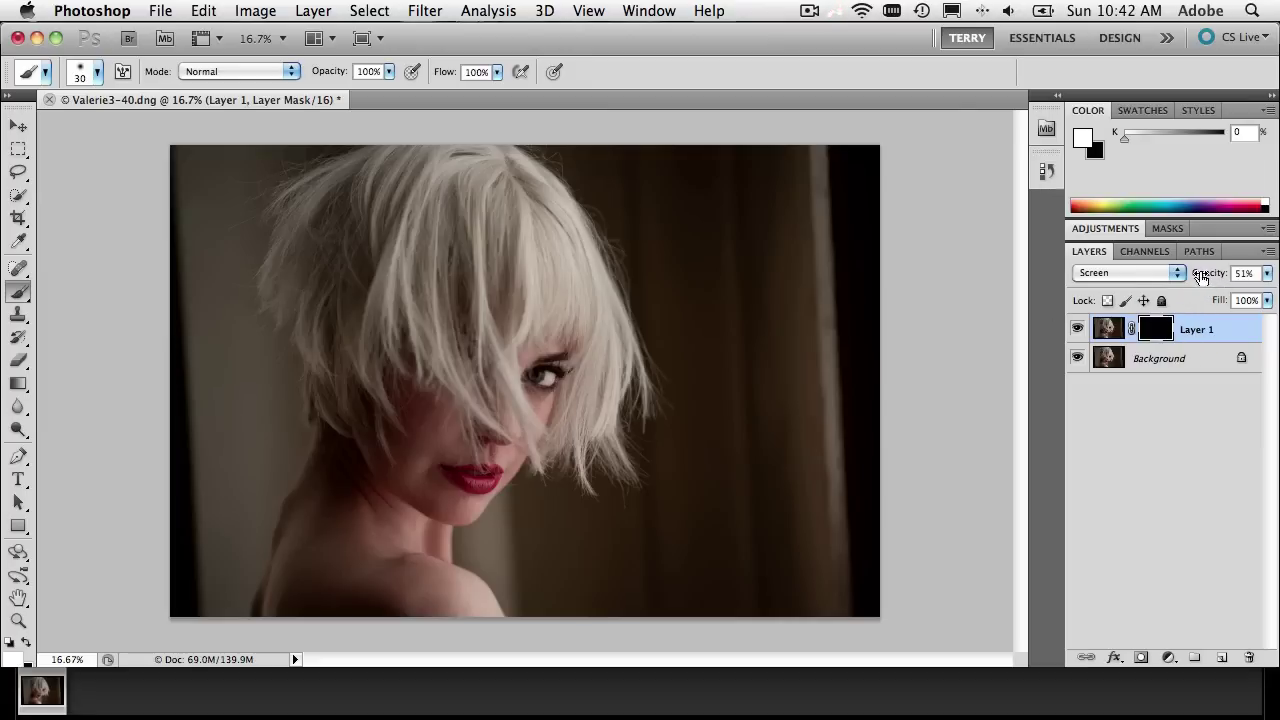
{"action": "left_click", "coordinate": [1237, 275]}
{"action": "type", "text": "100"}
{"action": "key", "text": "Return"}
{"action": "left_click_drag", "start_coordinate": [1218, 280], "coordinate": [1174, 278]}
{"action": "left_click_drag", "start_coordinate": [1208, 283], "coordinate": [1211, 280]}
{"action": "left_click", "coordinate": [1079, 332]}
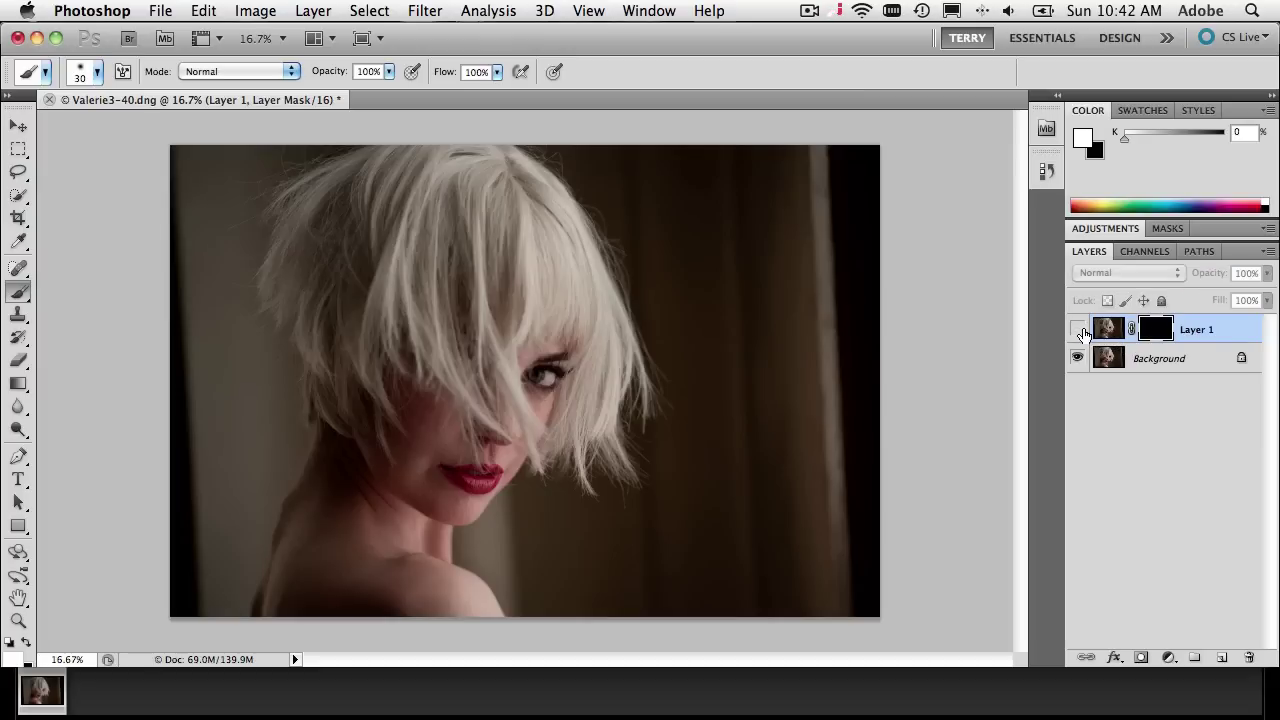
{"action": "left_click", "coordinate": [1080, 335]}
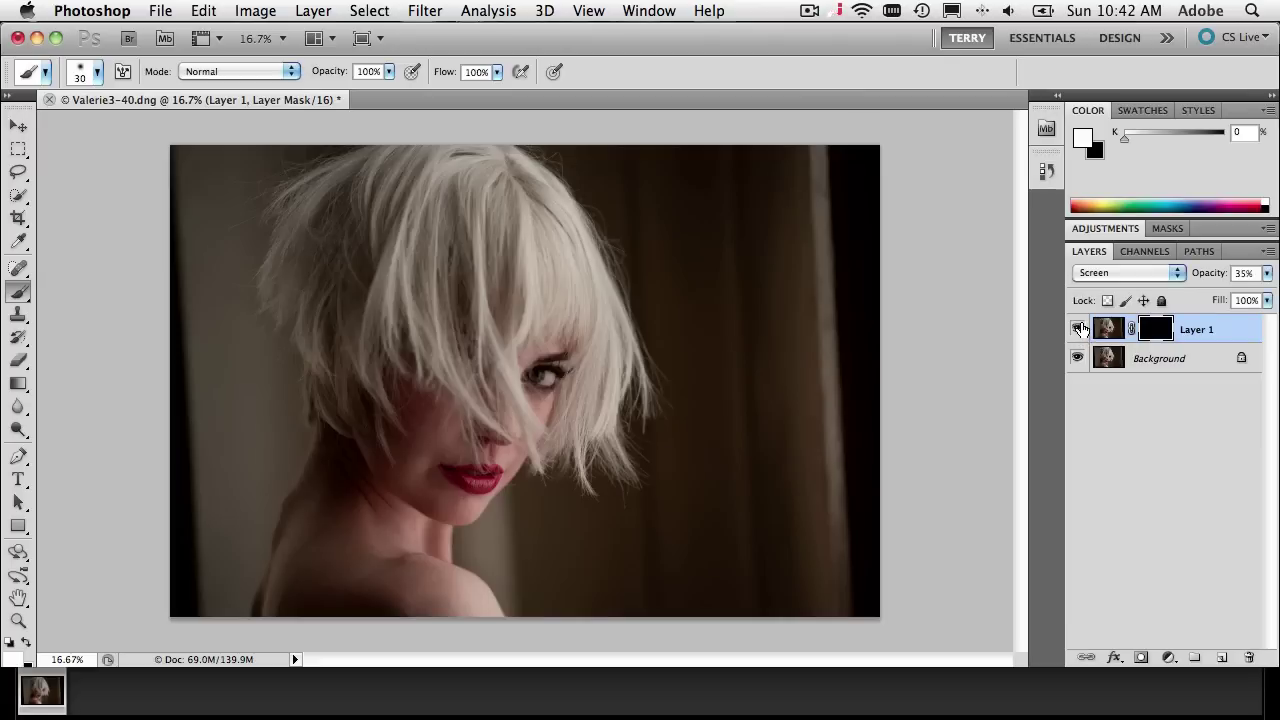
{"action": "left_click", "coordinate": [1081, 333]}
{"action": "left_click", "coordinate": [1077, 329]}
{"action": "mouse_move", "coordinate": [1200, 285]}
{"action": "left_mouse_down"}
{"action": "mouse_move", "coordinate": [1220, 286]}
{"action": "mouse_move", "coordinate": [1195, 285]}
{"action": "left_mouse_up"}
{"action": "left_click", "coordinate": [1077, 333]}
{"action": "left_click", "coordinate": [1077, 335]}
Reduce the document to the Background layer alone, with no separate brightening layer.
{"action": "key", "text": "z"}
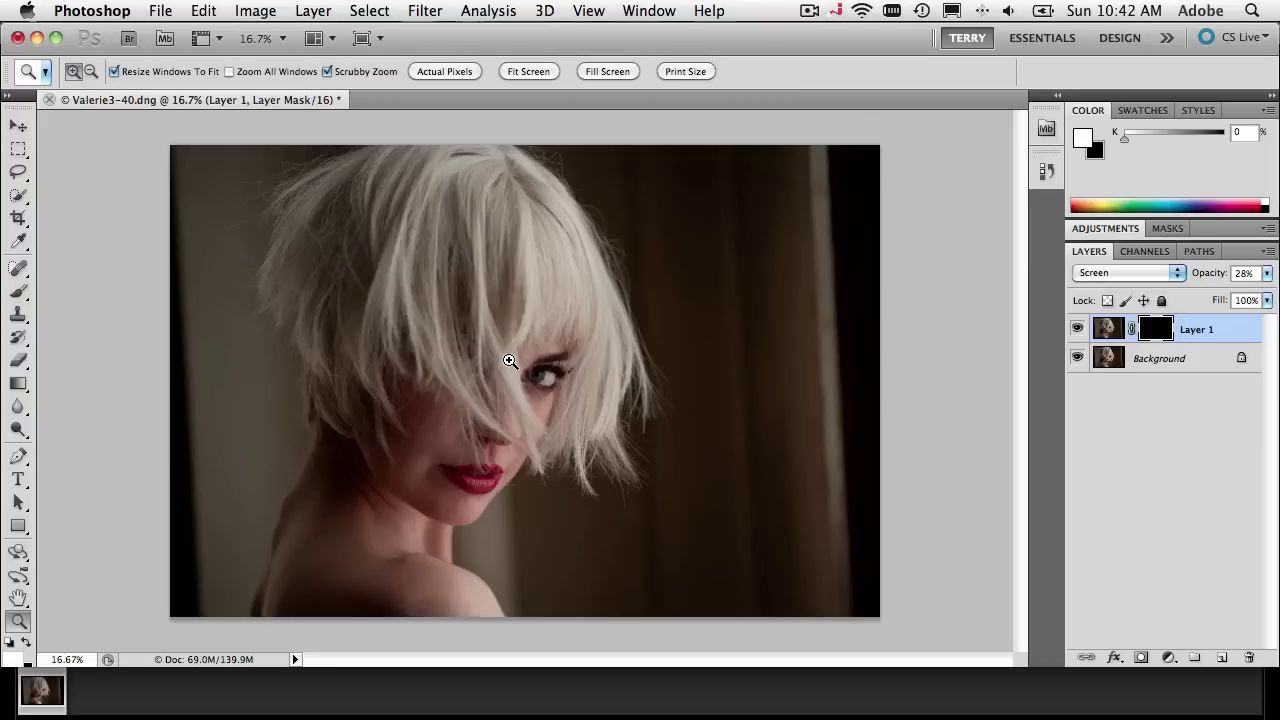
{"action": "left_click_drag", "start_coordinate": [510, 361], "coordinate": [705, 432]}
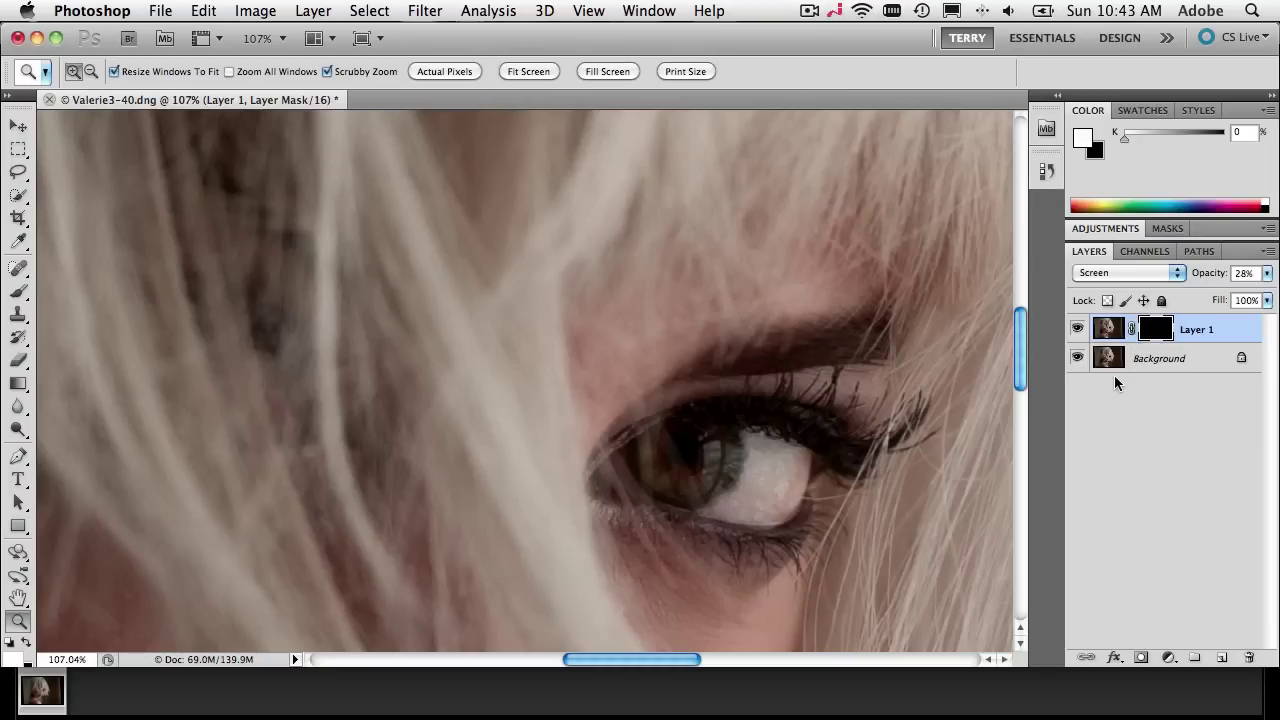
{"action": "key", "text": "Delete"}
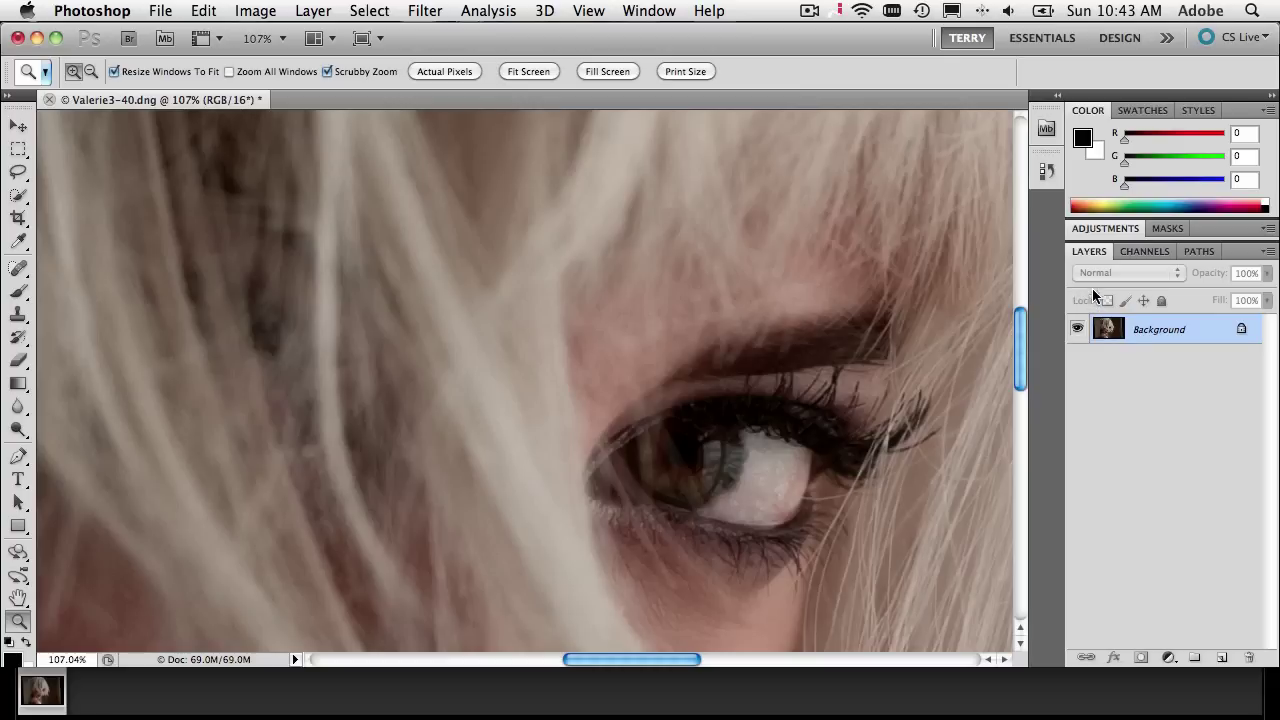
Add a Levels adjustment layer above the Background and fill its mask with black.
{"action": "left_click", "coordinate": [1110, 230]}
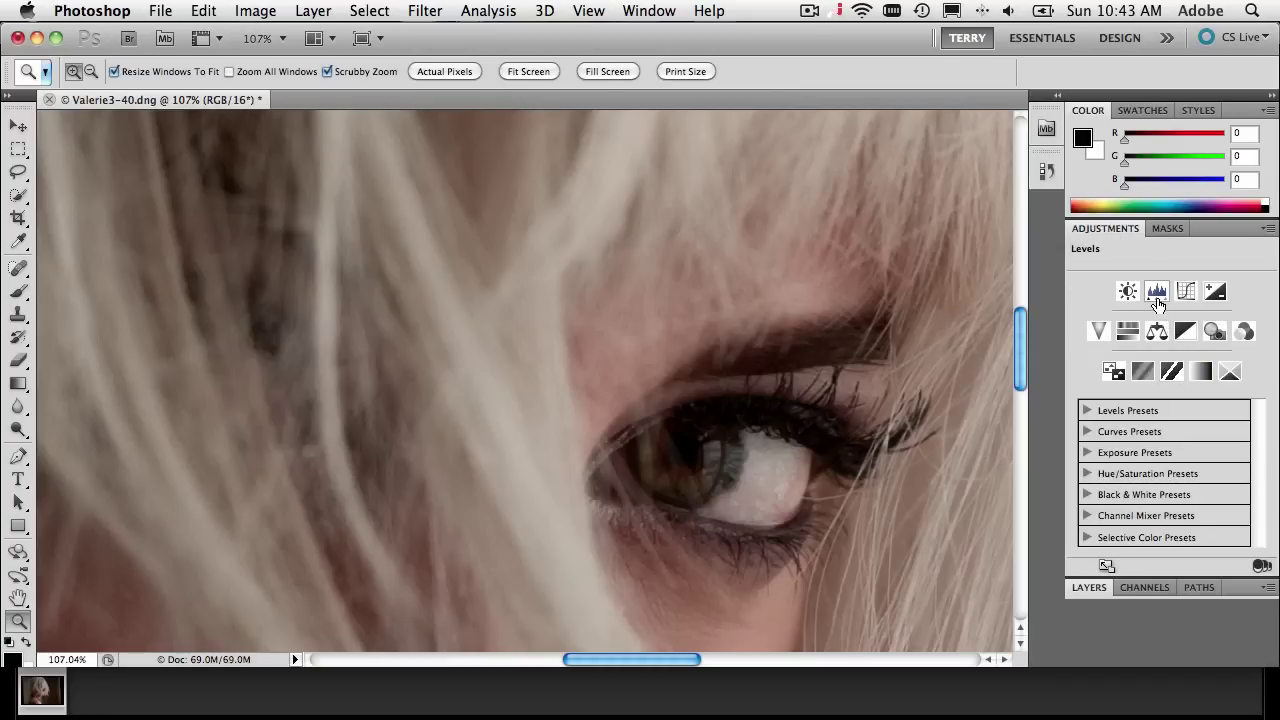
{"action": "left_click", "coordinate": [1155, 305]}
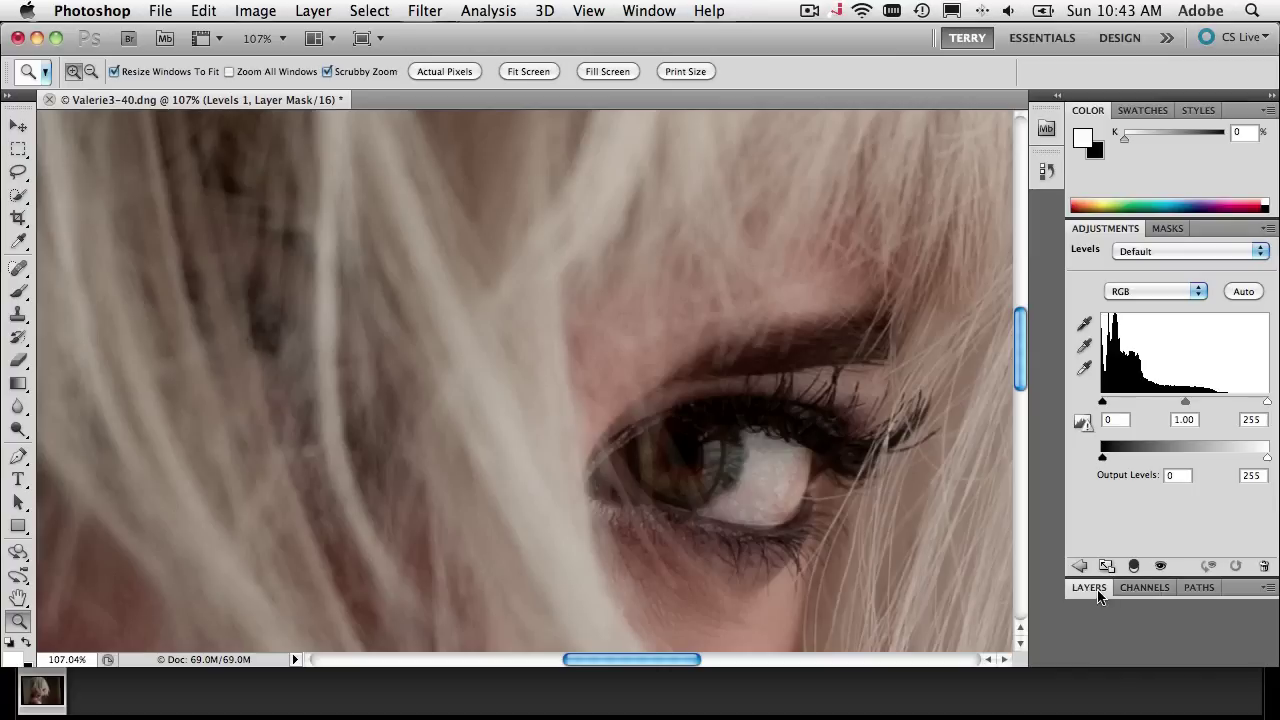
{"action": "left_click", "coordinate": [1097, 592]}
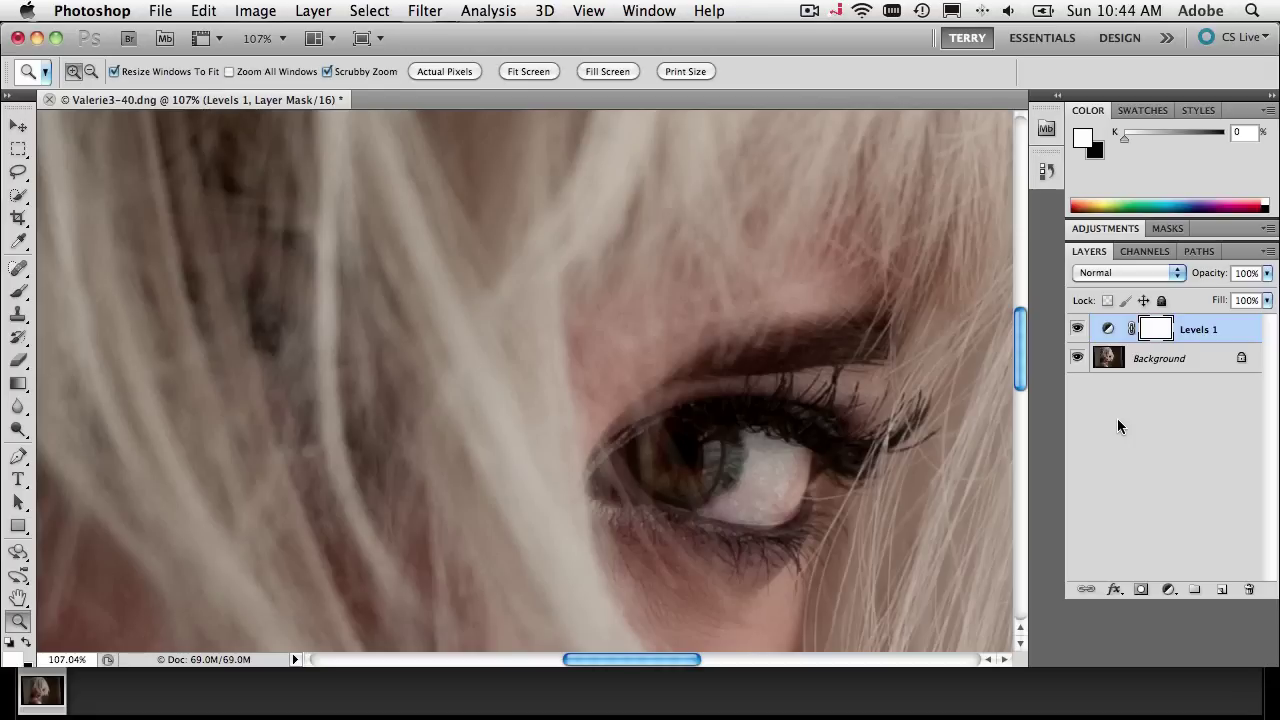
{"action": "key", "text": "alt"}
{"action": "left_click", "coordinate": [27, 643]}
{"action": "key", "text": "alt"}
{"action": "key", "text": "alt+BackSpace"}
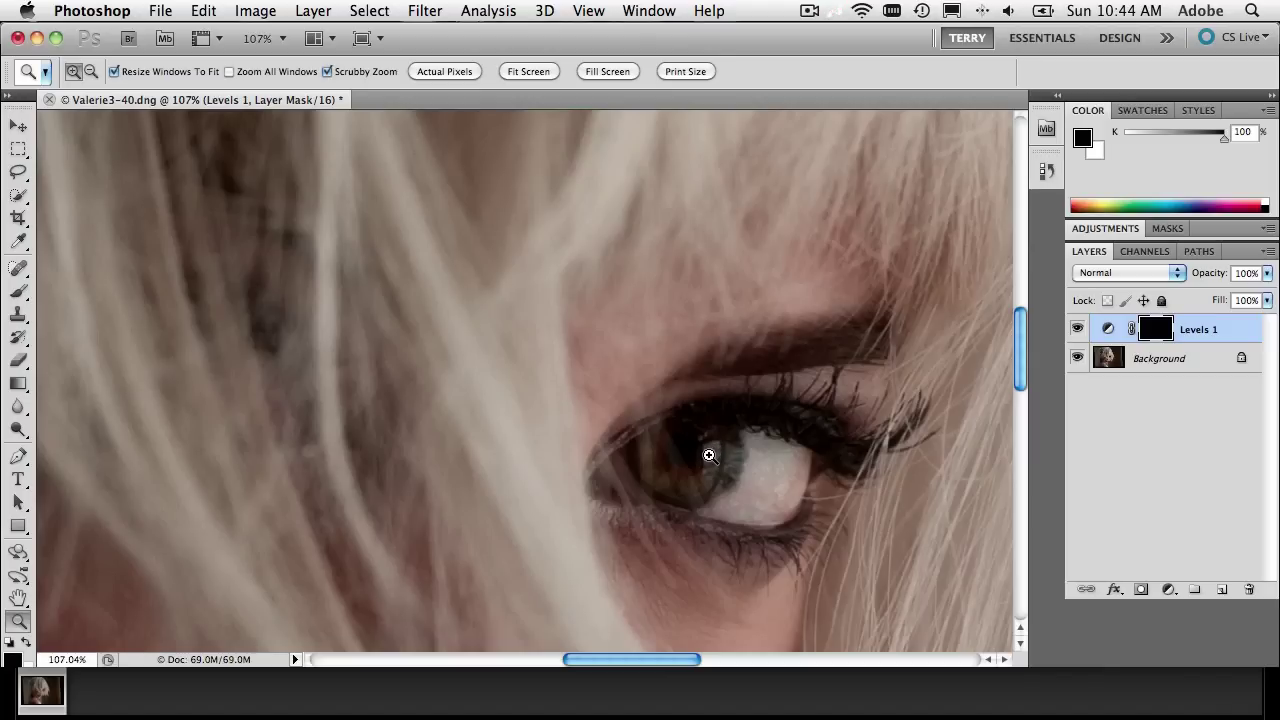
Paint white over the iris on the Levels layer's mask with the size 30 brush.
{"action": "key", "text": "b"}
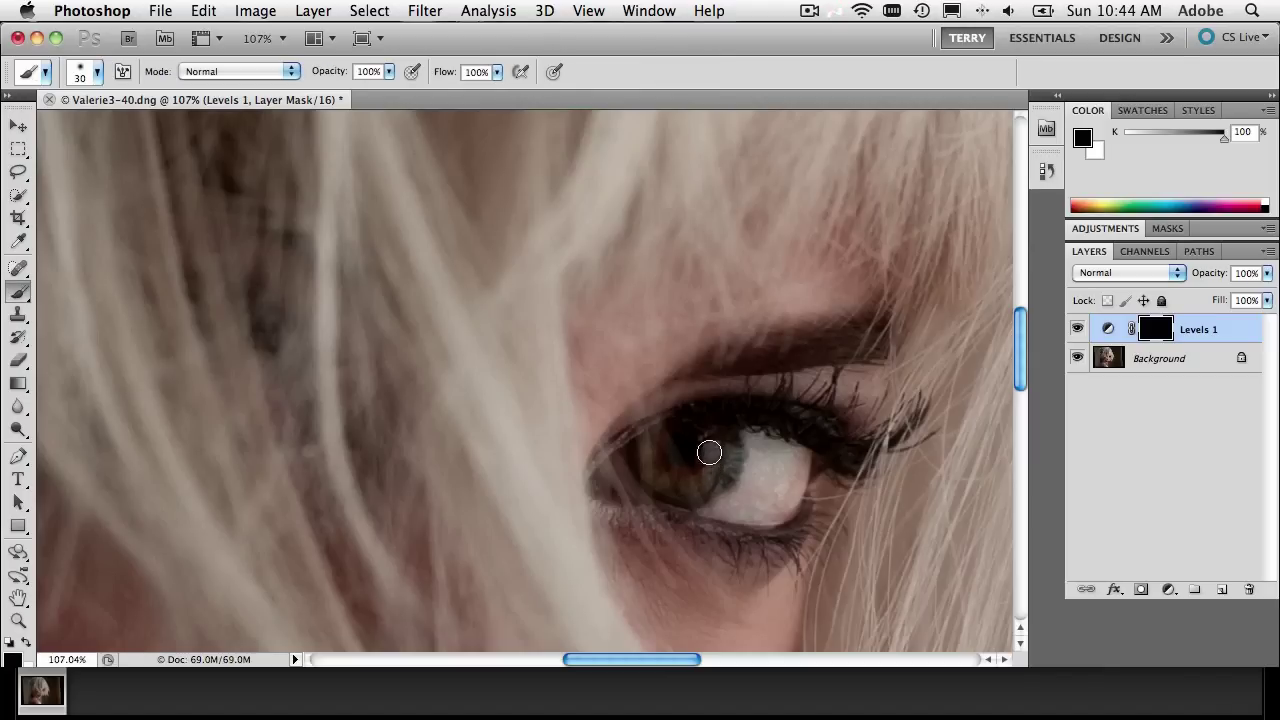
{"action": "left_click_drag", "start_coordinate": [660, 460], "coordinate": [688, 471]}
{"action": "key", "text": "x"}
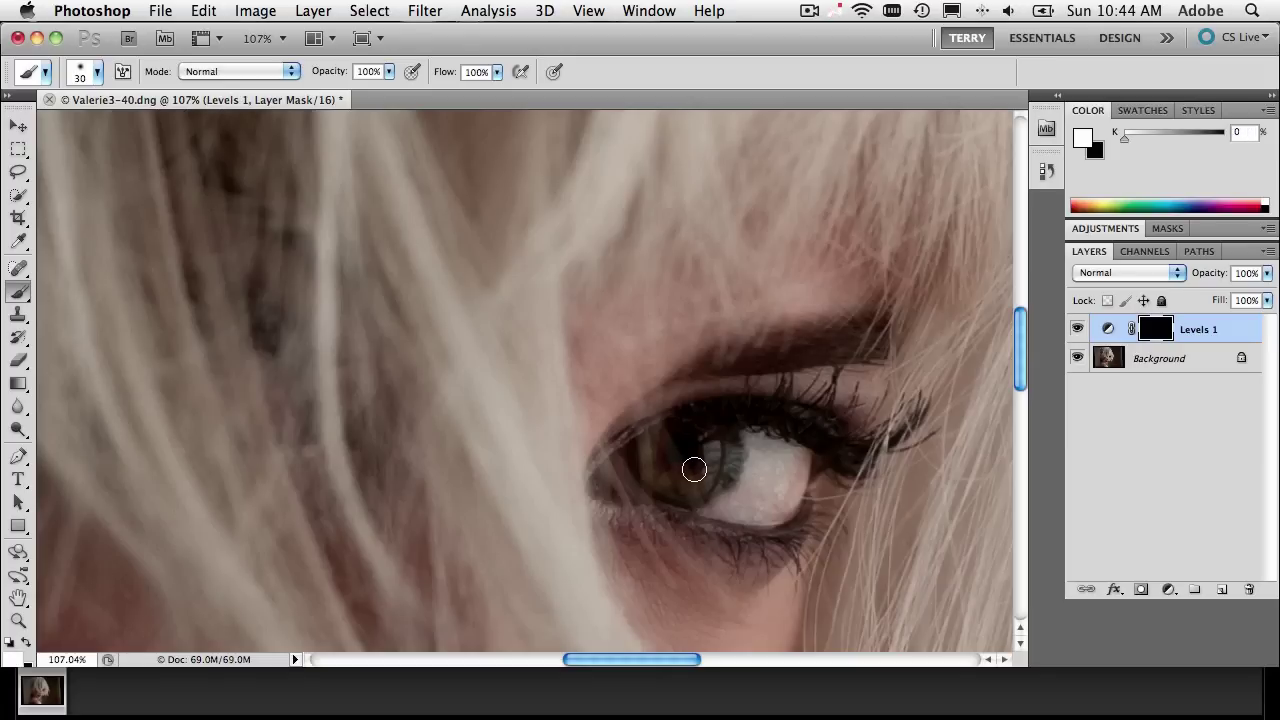
{"action": "mouse_move", "coordinate": [694, 466]}
{"action": "left_mouse_down"}
{"action": "mouse_move", "coordinate": [728, 453]}
{"action": "mouse_move", "coordinate": [709, 451]}
{"action": "mouse_move", "coordinate": [703, 474]}
{"action": "mouse_move", "coordinate": [728, 468]}
{"action": "mouse_move", "coordinate": [706, 489]}
{"action": "mouse_move", "coordinate": [695, 468]}
{"action": "mouse_move", "coordinate": [644, 445]}
{"action": "mouse_move", "coordinate": [658, 468]}
{"action": "mouse_move", "coordinate": [714, 456]}
{"action": "mouse_move", "coordinate": [686, 464]}
{"action": "mouse_move", "coordinate": [688, 490]}
{"action": "mouse_move", "coordinate": [661, 491]}
{"action": "mouse_move", "coordinate": [703, 437]}
{"action": "mouse_move", "coordinate": [677, 444]}
{"action": "mouse_move", "coordinate": [652, 476]}
{"action": "mouse_move", "coordinate": [700, 478]}
{"action": "mouse_move", "coordinate": [728, 460]}
{"action": "mouse_move", "coordinate": [679, 457]}
{"action": "left_mouse_up"}
Brighten the iris with the Levels white input slider, trying 153 and then settling on 233 while viewing the full photo.
{"action": "left_click", "coordinate": [1106, 229]}
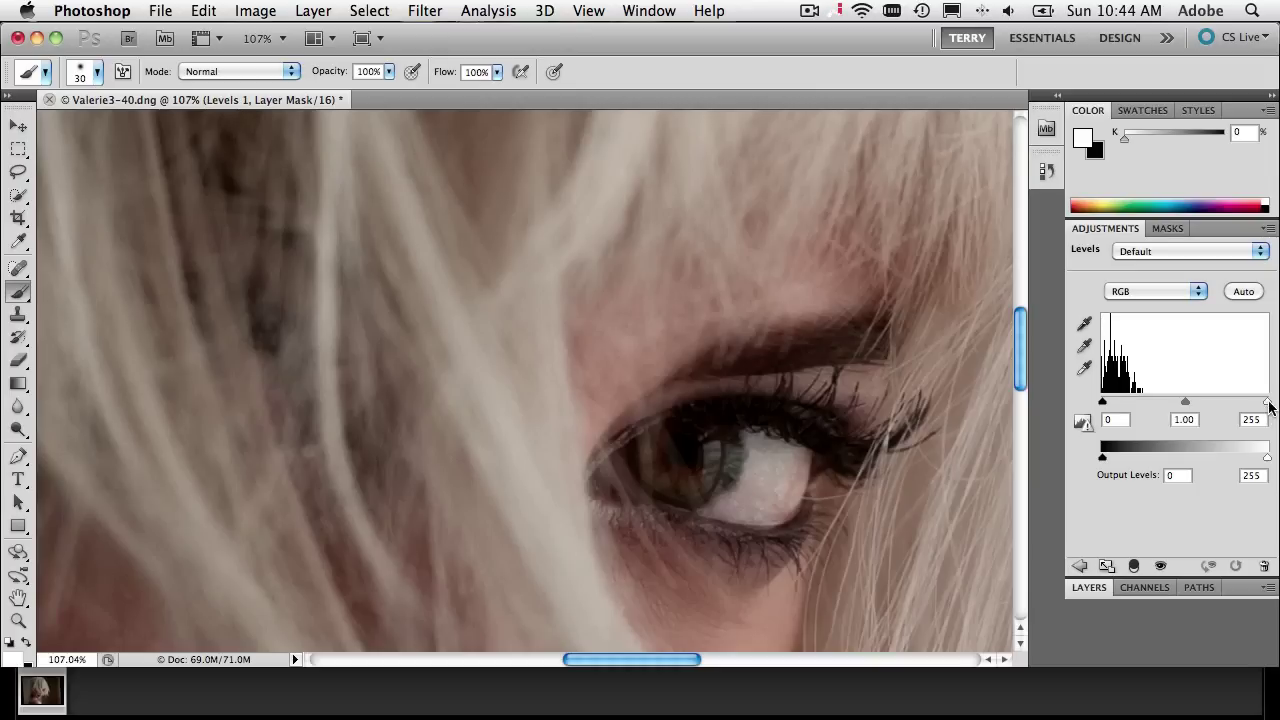
{"action": "left_click_drag", "start_coordinate": [1266, 402], "coordinate": [1203, 421]}
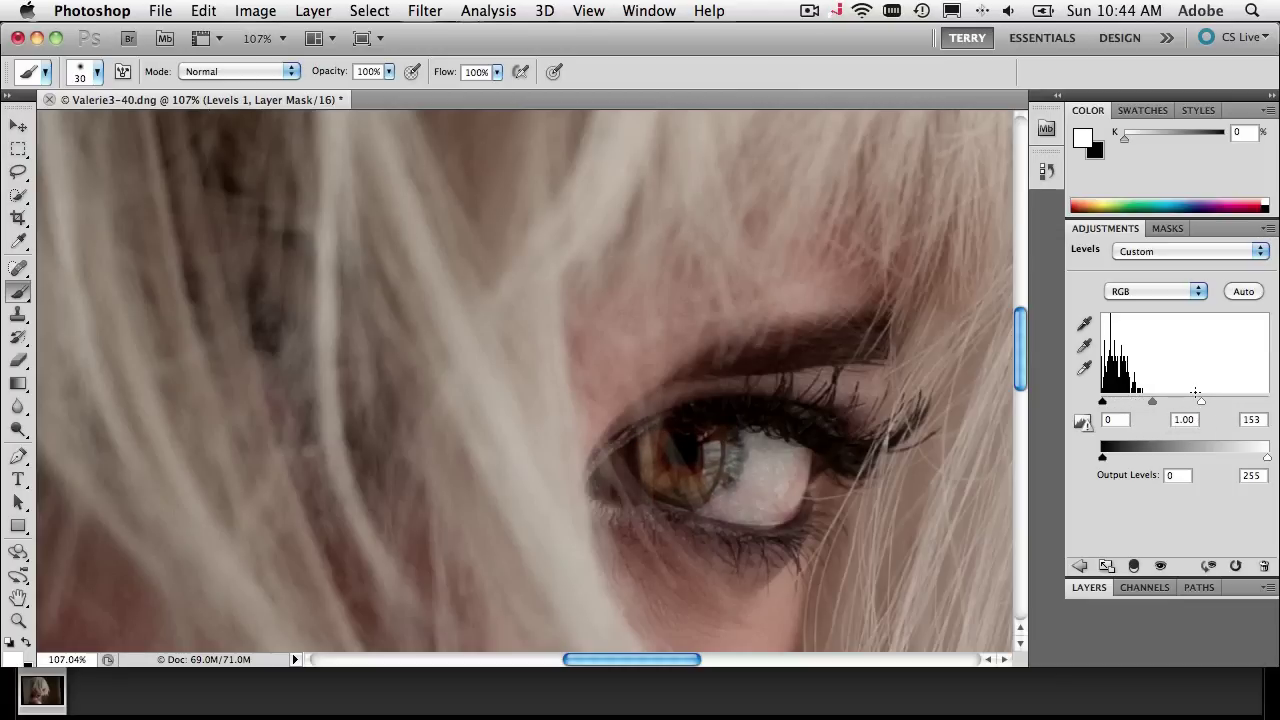
{"action": "key", "text": "super+0"}
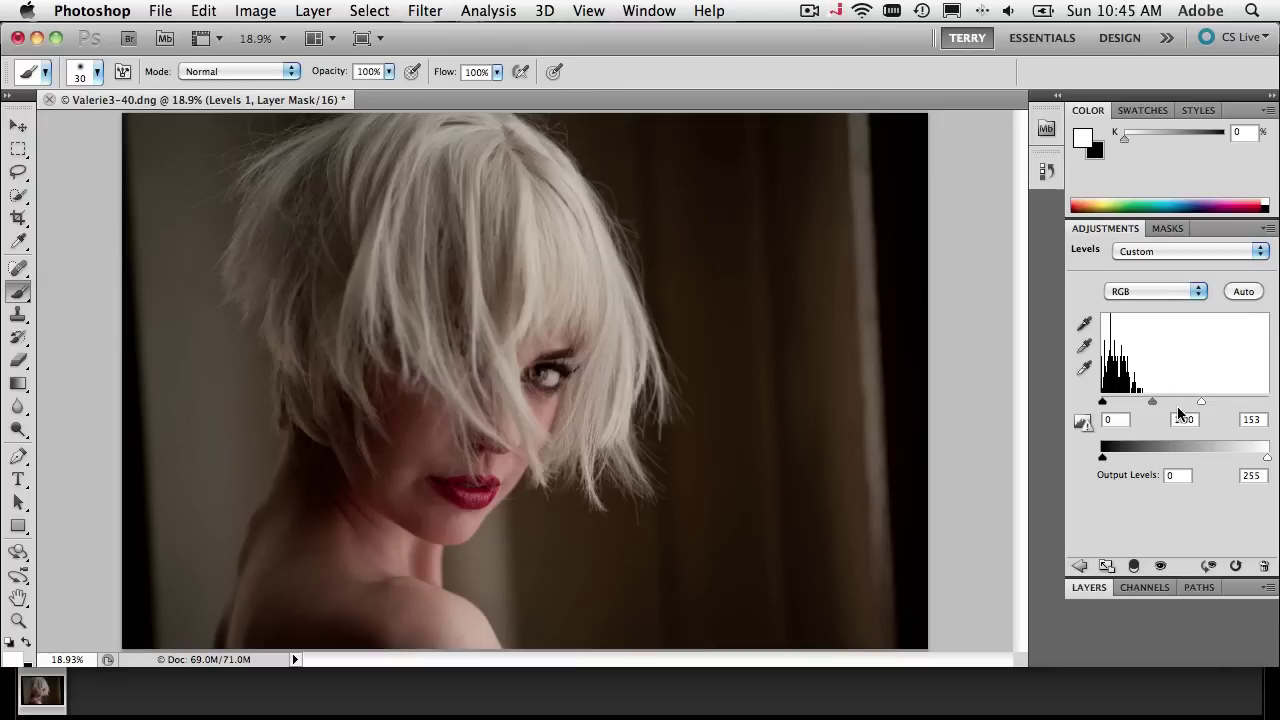
{"action": "left_click_drag", "start_coordinate": [1206, 407], "coordinate": [1254, 406]}
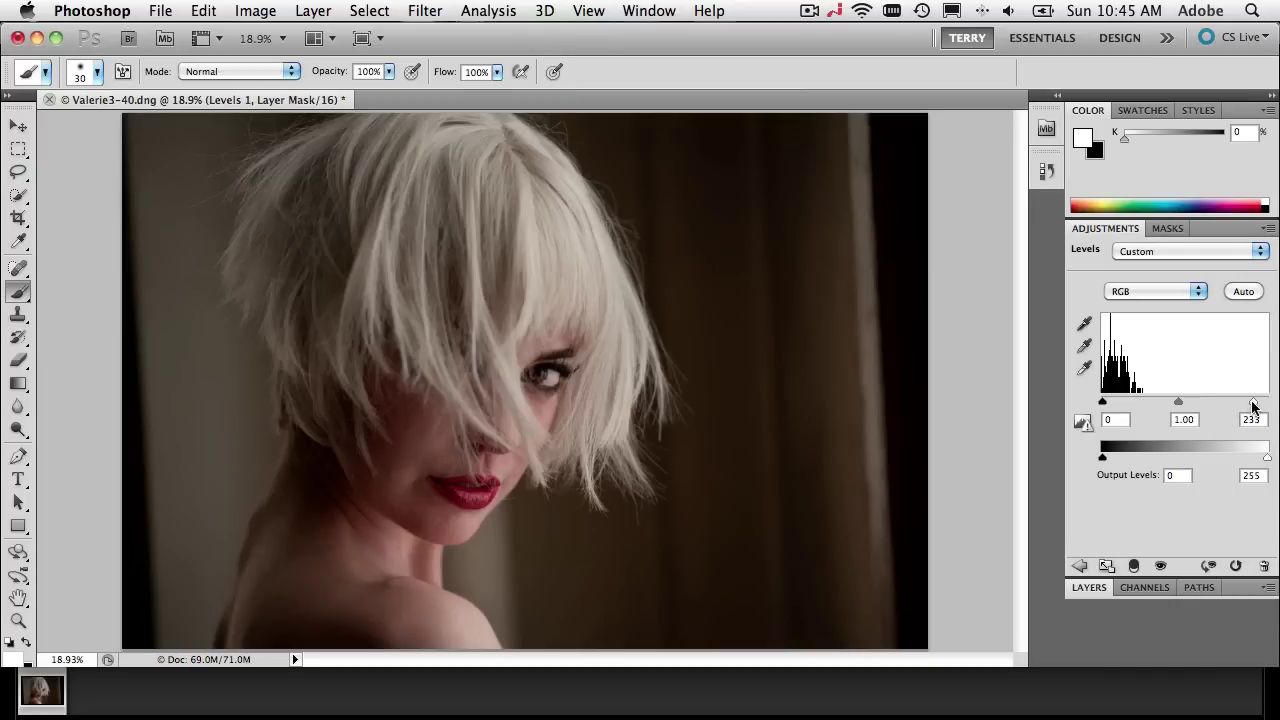